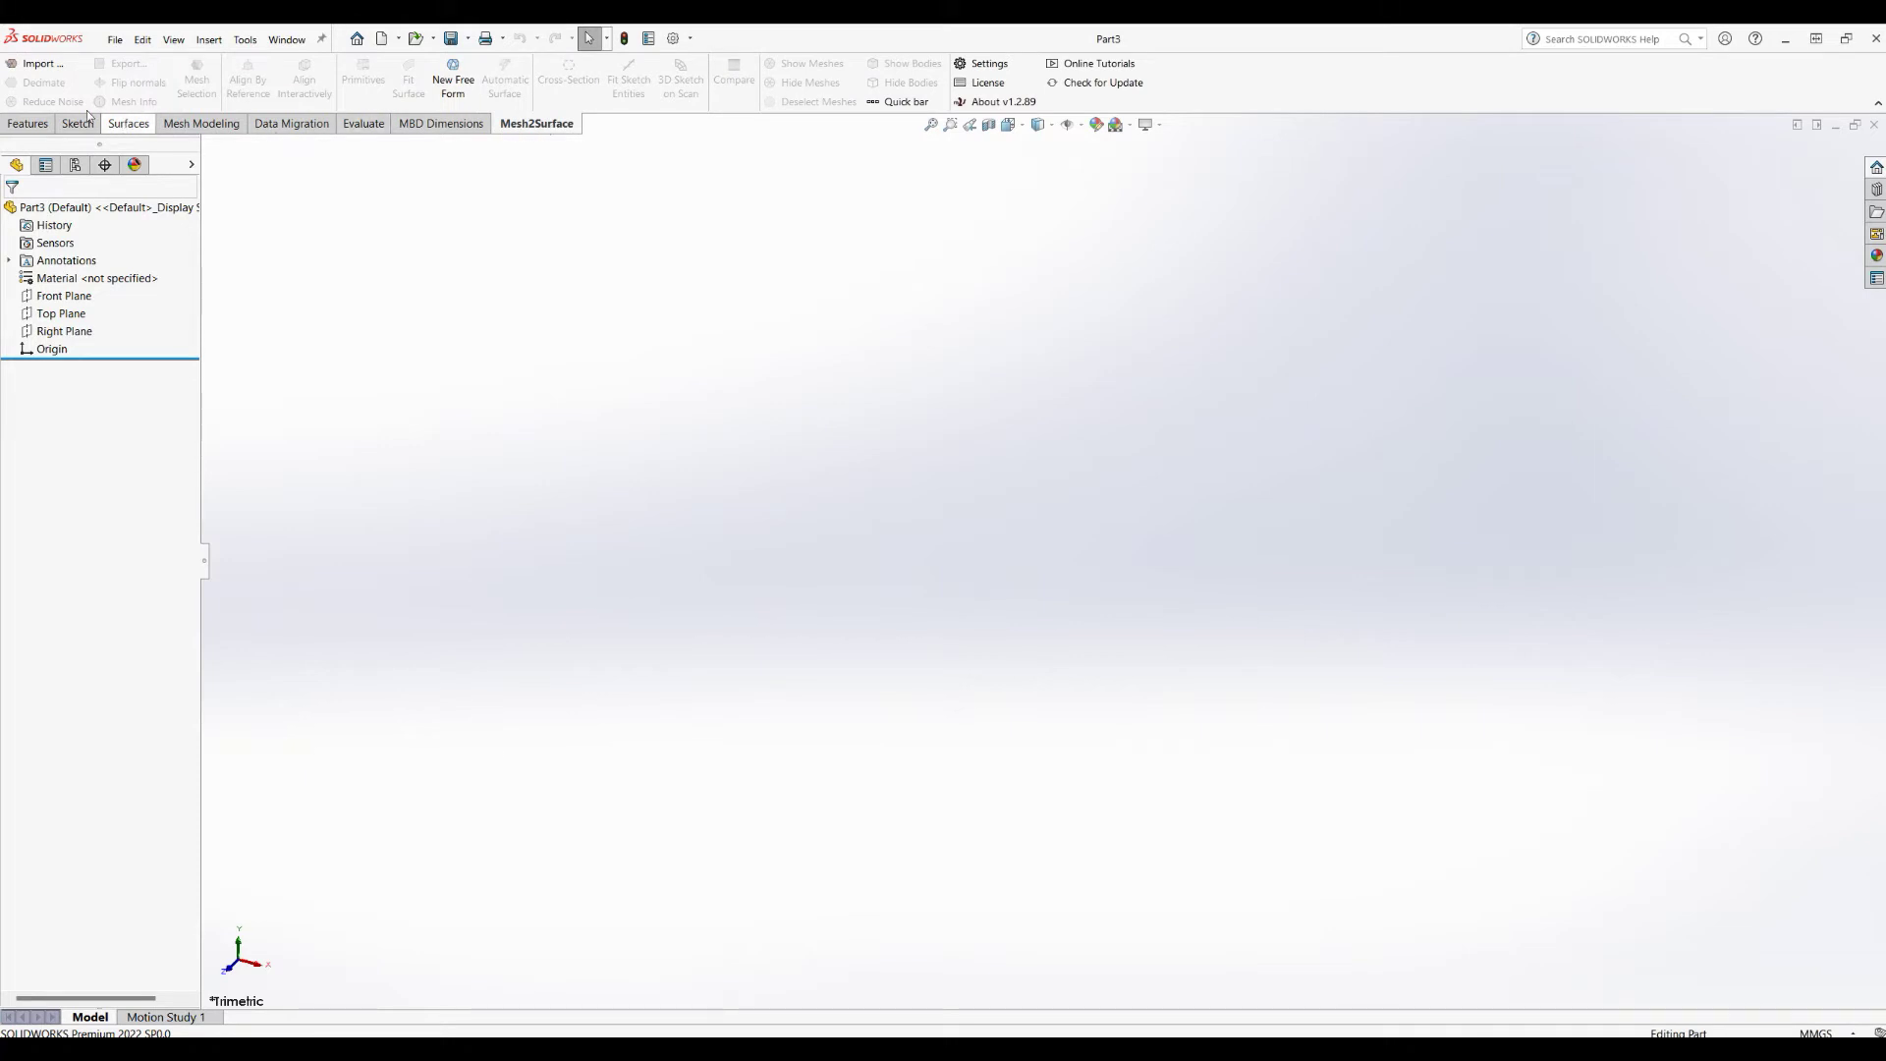
Import the scan mesh with millimetres as file units and Z mapped to the Y axis
left_click(22, 64)
double_click(815, 417)
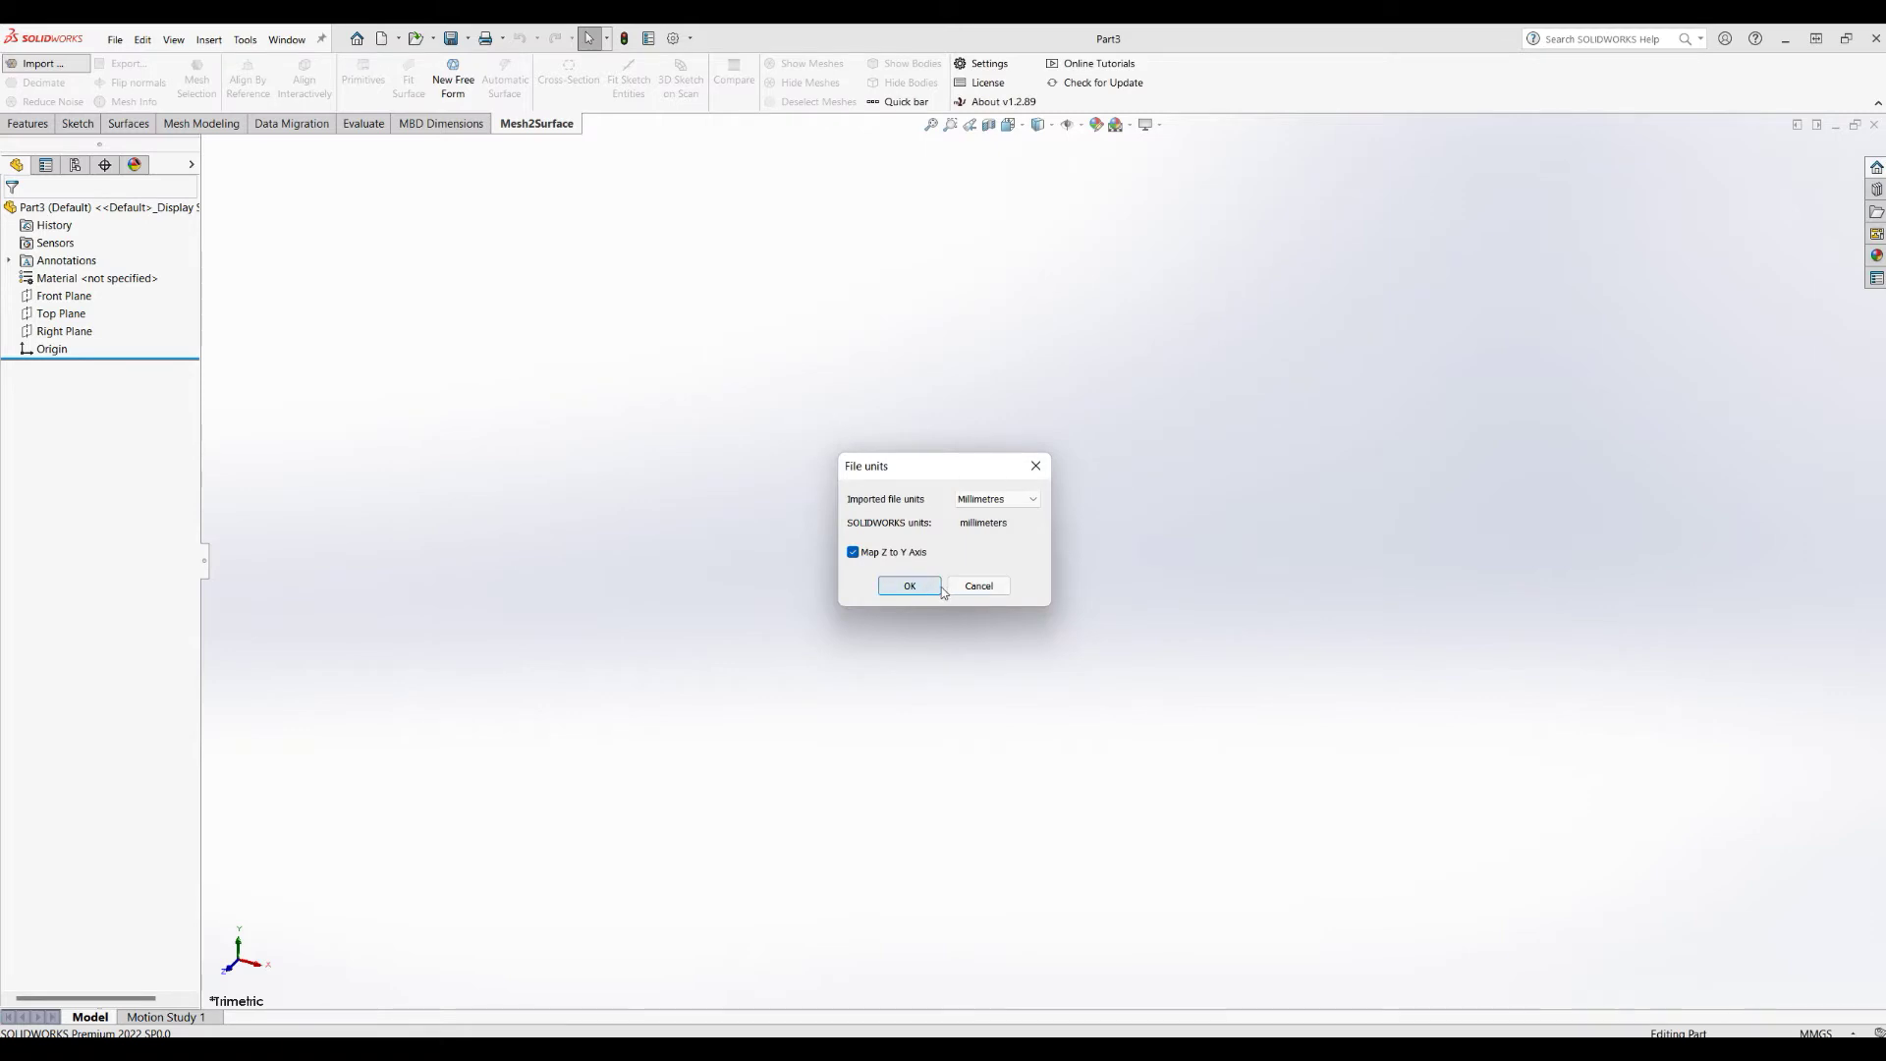
left_click(910, 586)
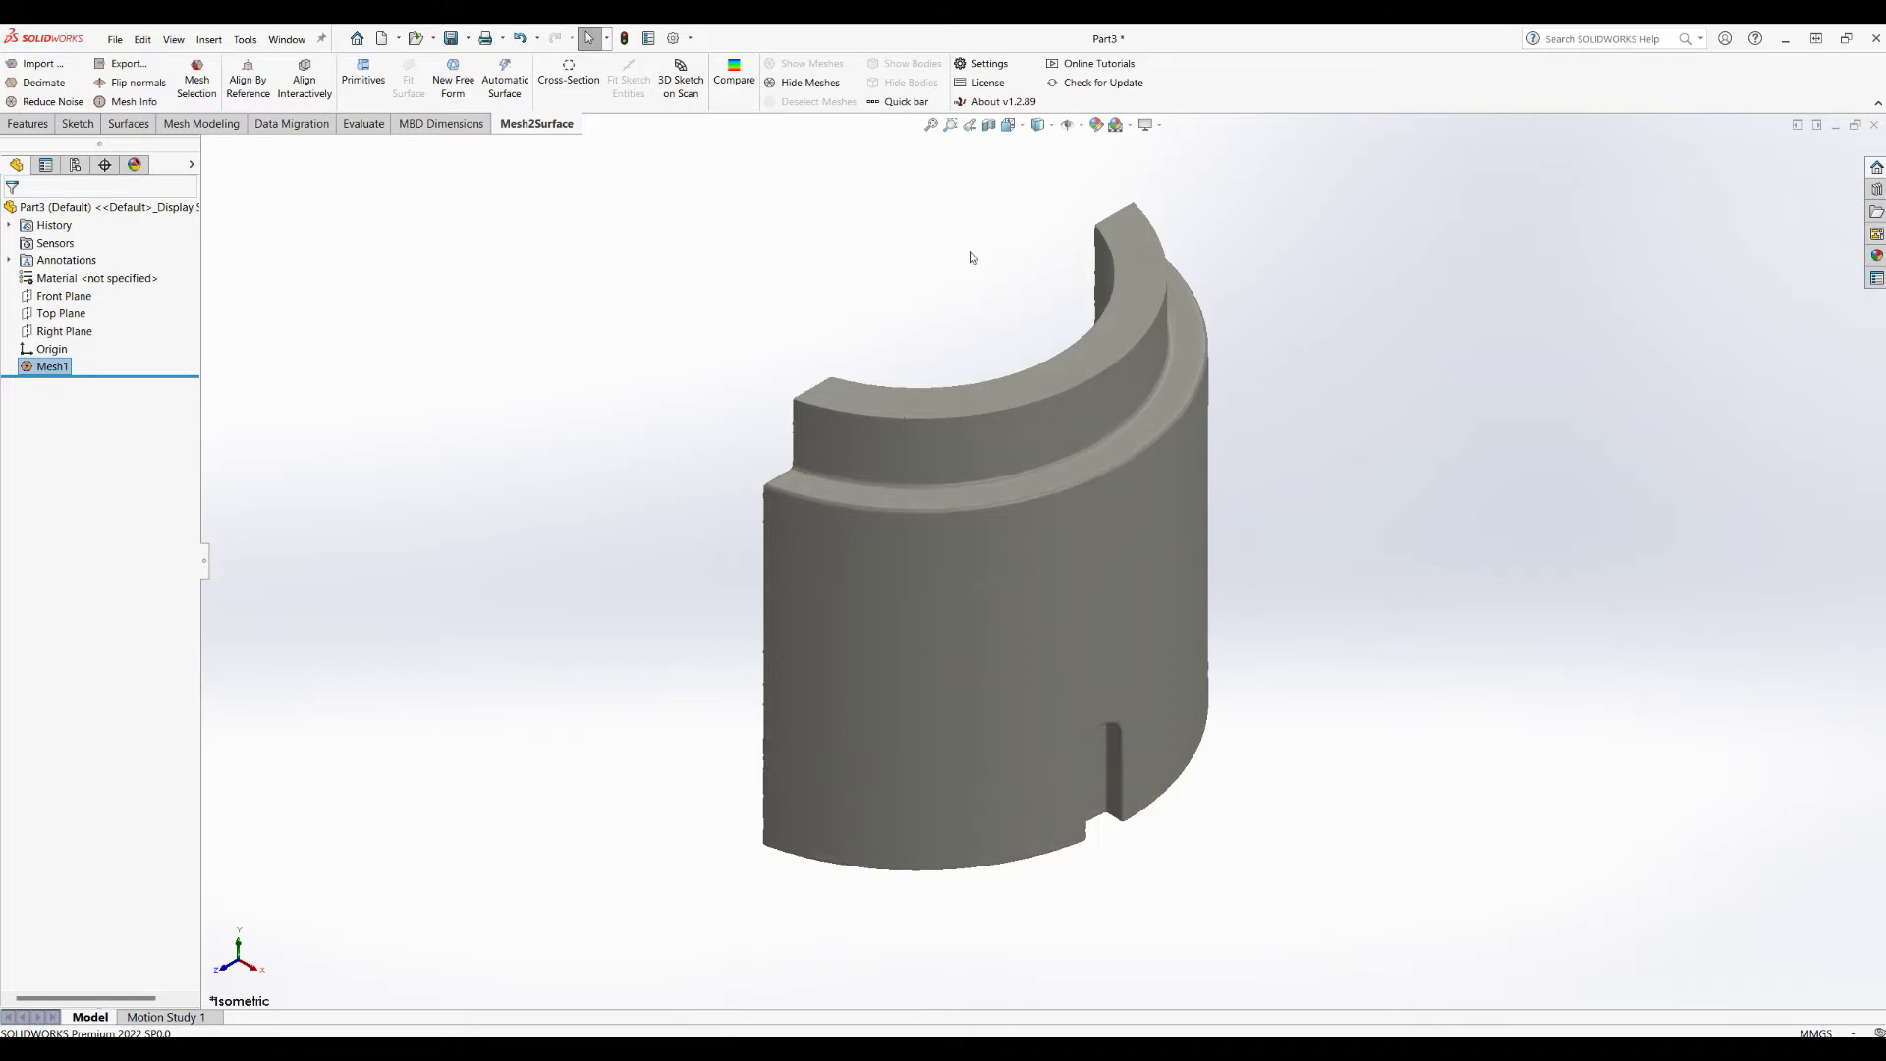
mouse_move(1052, 602)
middle_mouse_down()
mouse_move(1048, 453)
mouse_move(681, 459)
mouse_move(1011, 527)
mouse_move(1080, 578)
middle_mouse_up()
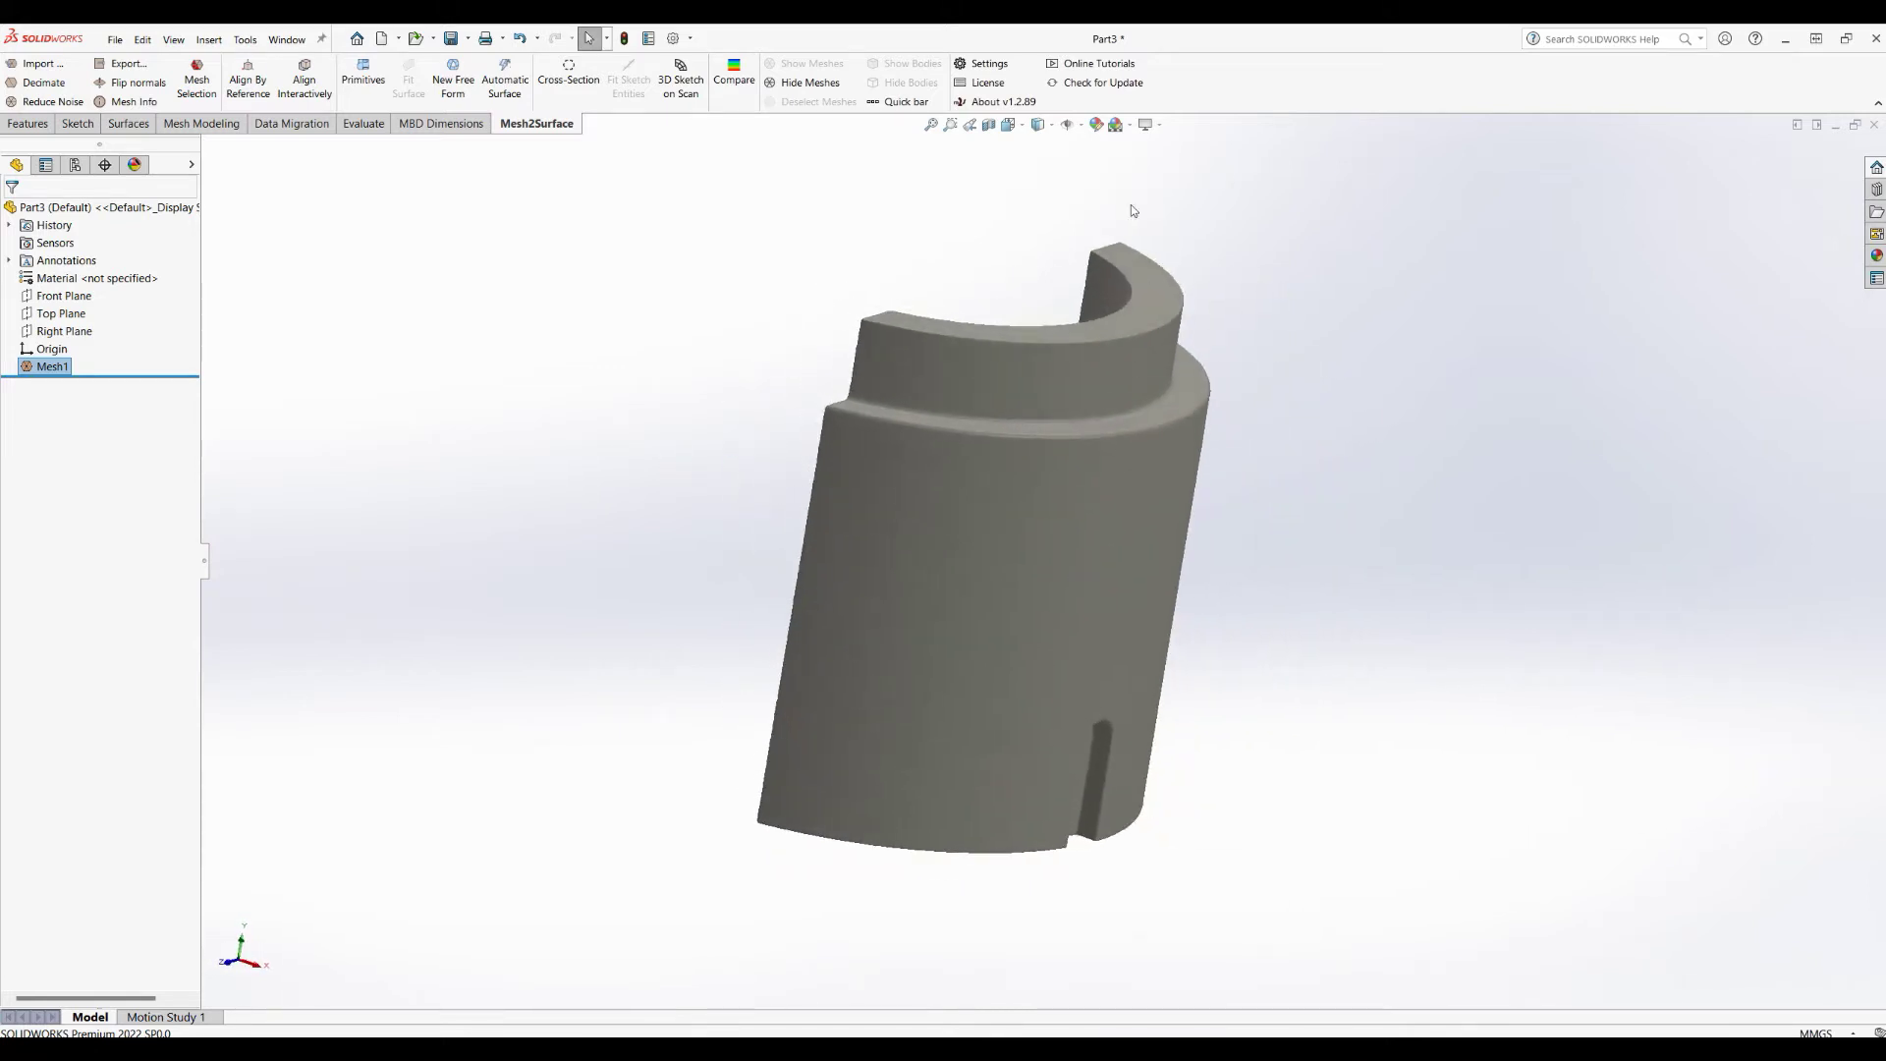
Change the display scene to Plain White
left_click(1131, 127)
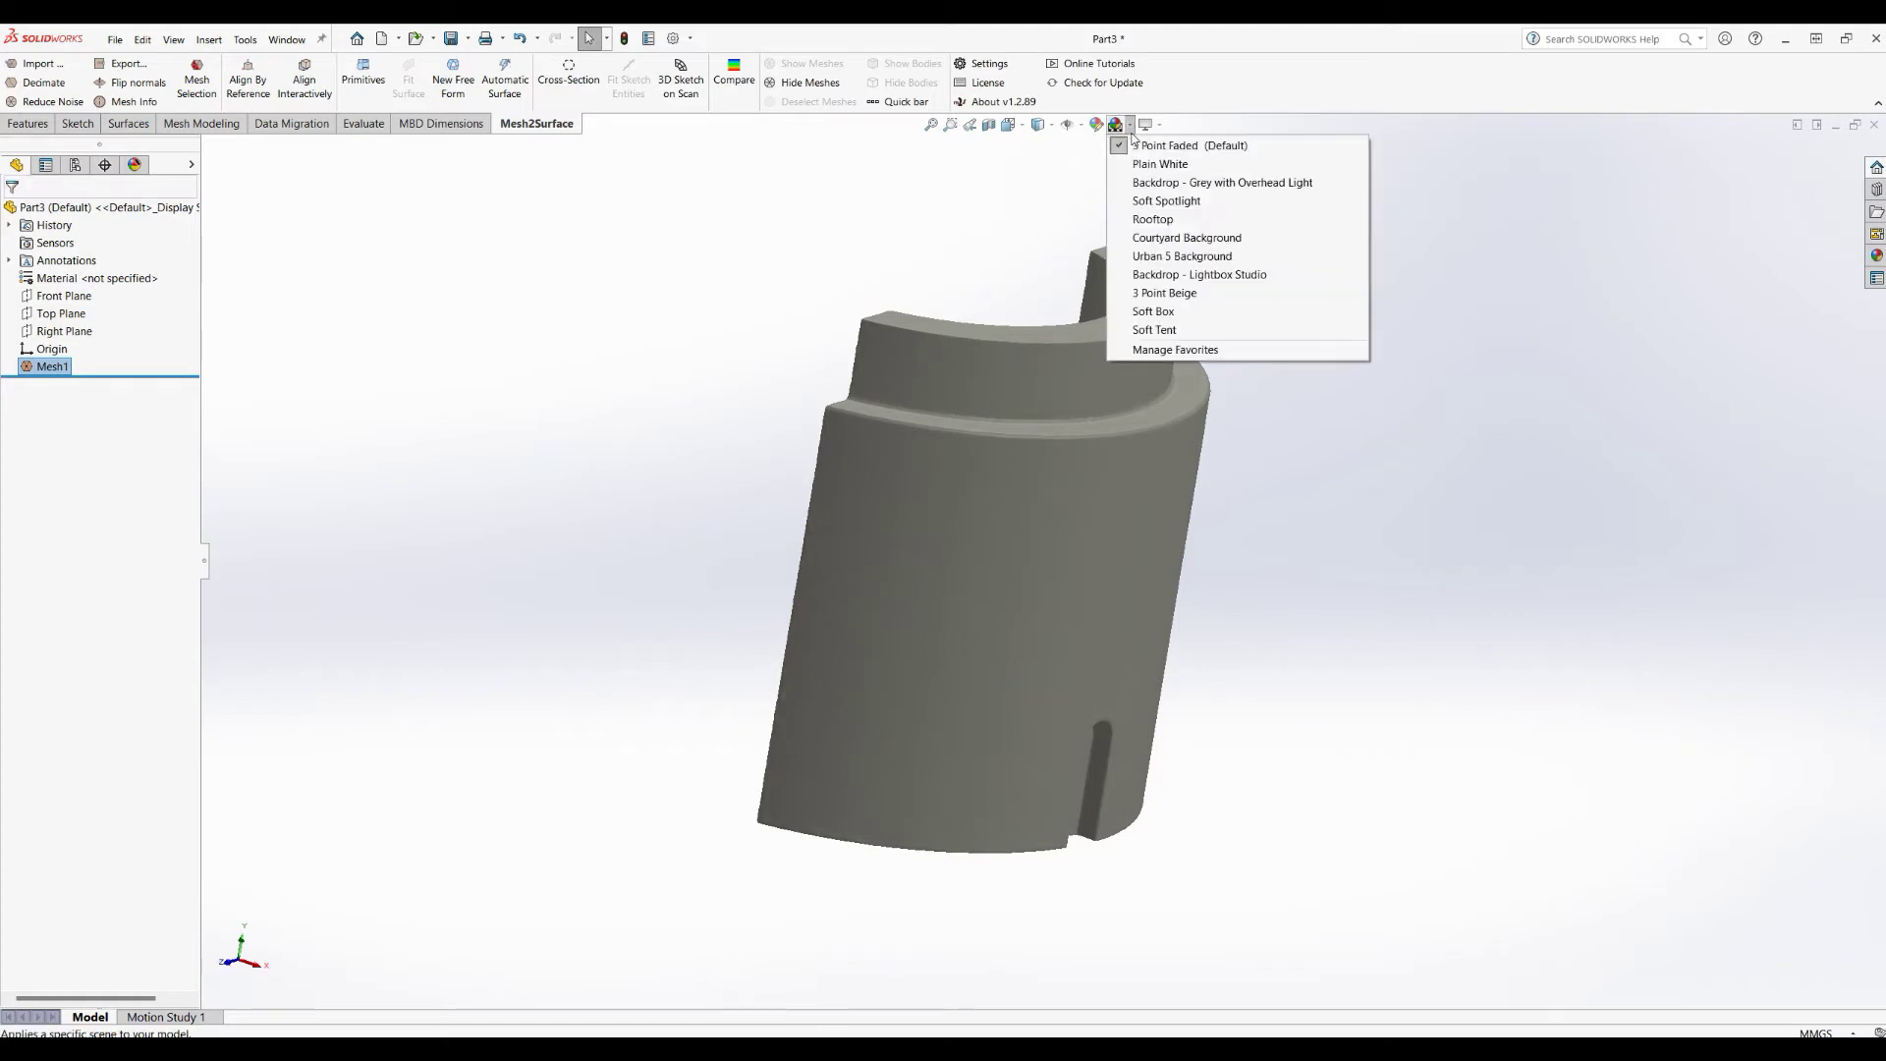
left_click(1160, 164)
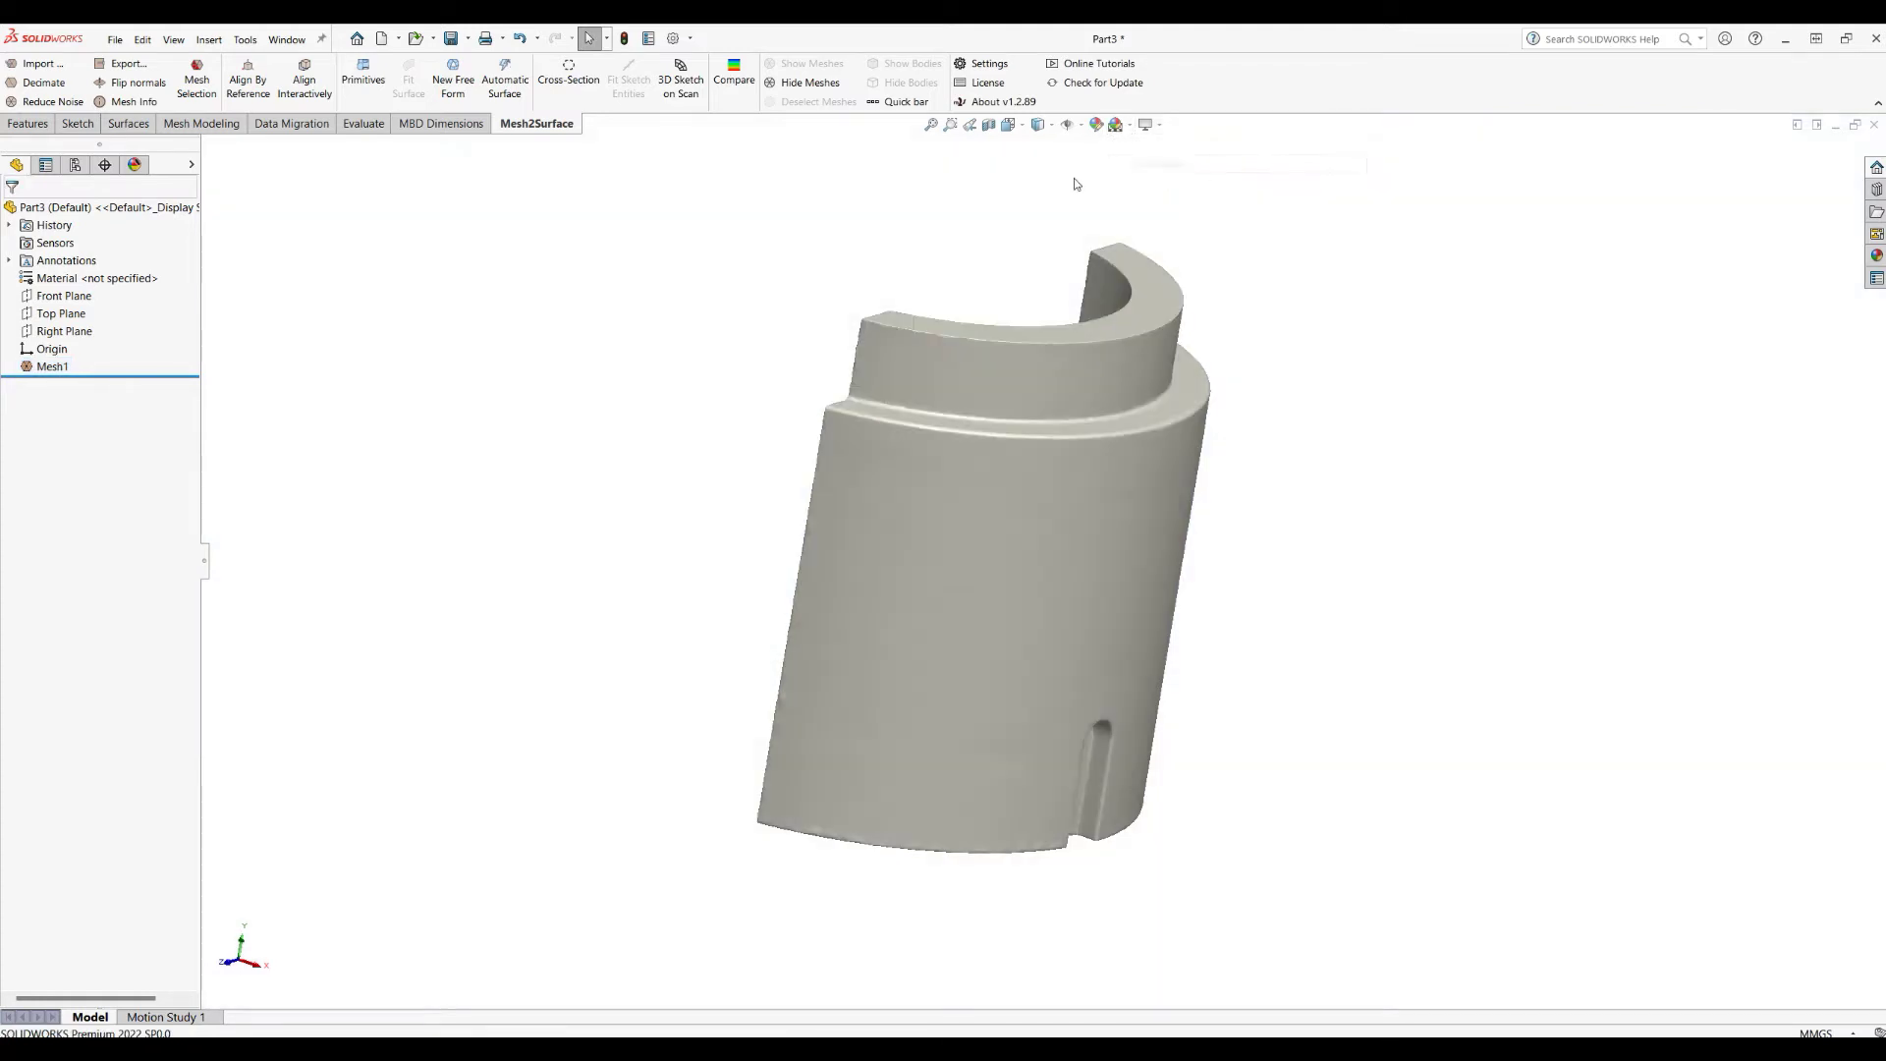
middle_click_drag(1155, 658, 1094, 698)
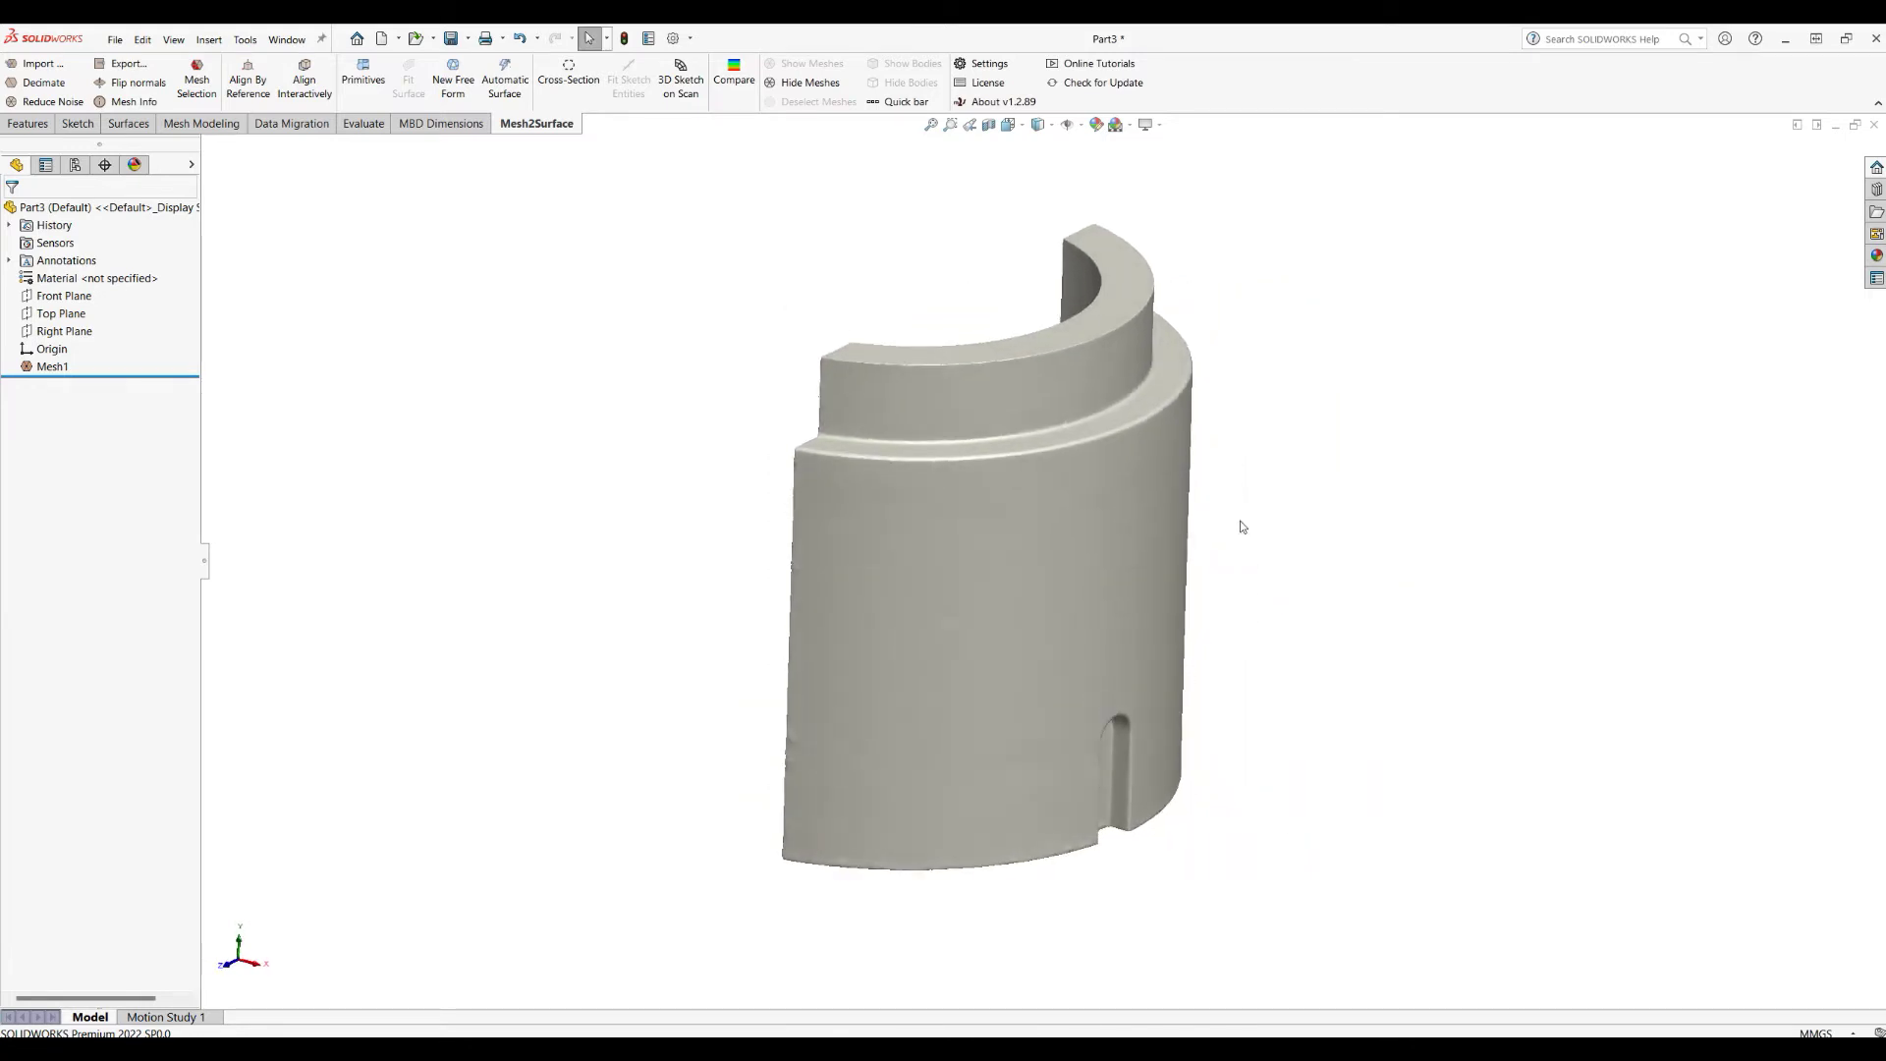
Select the outer curved face of the mesh's upper collar using wand mesh selection at sensitivity 48
left_click(197, 81)
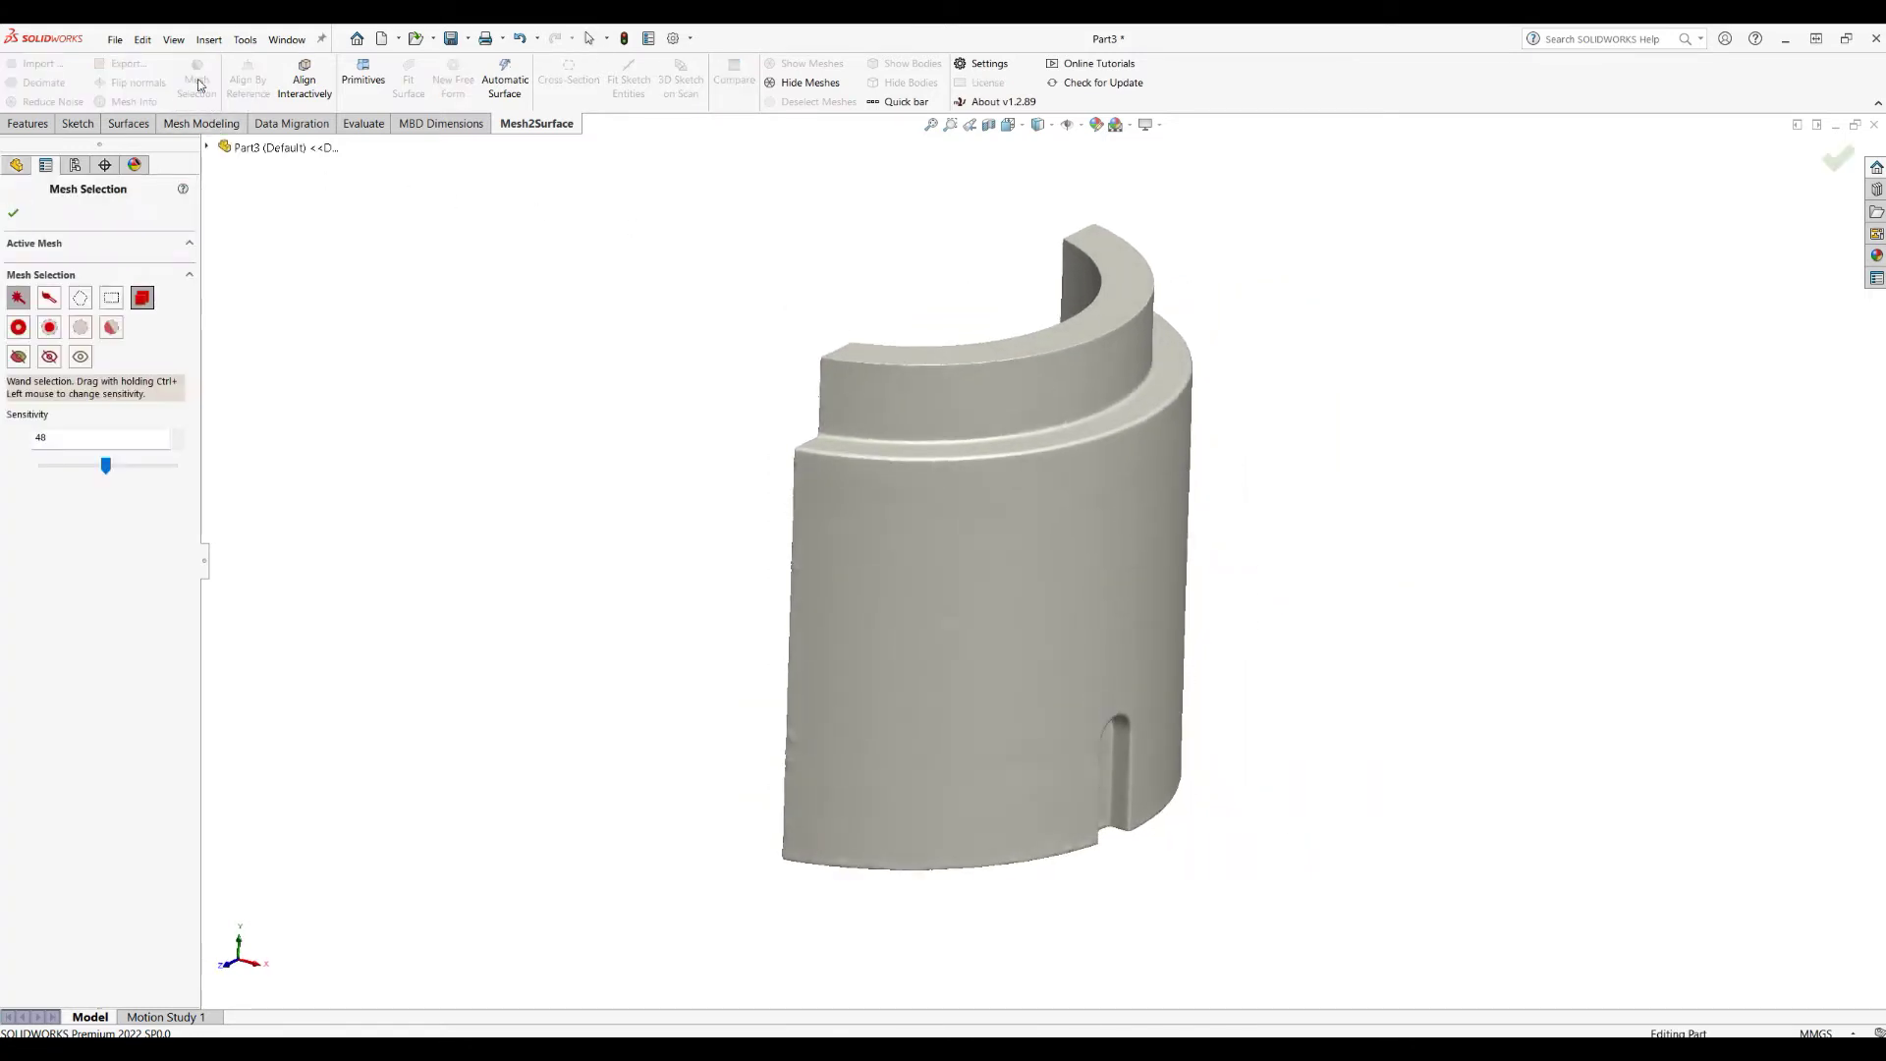
left_click(941, 408)
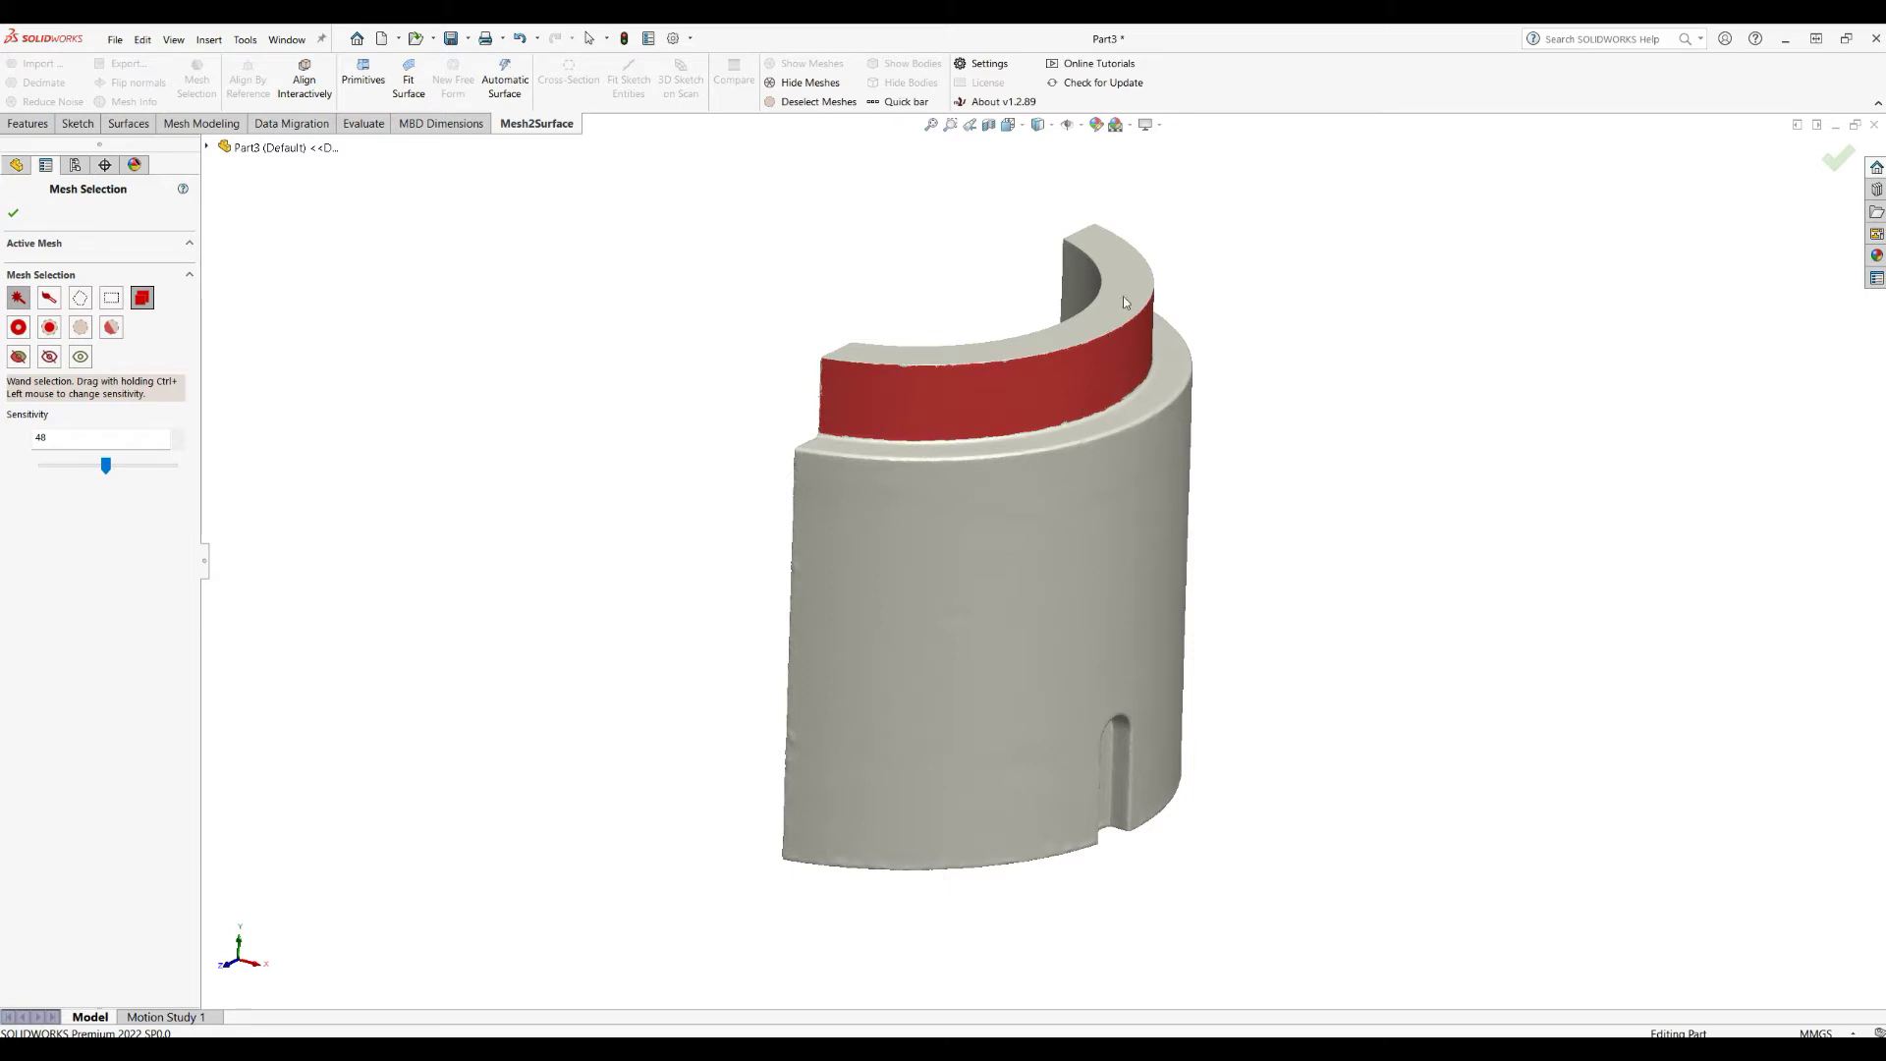
left_click(12, 212)
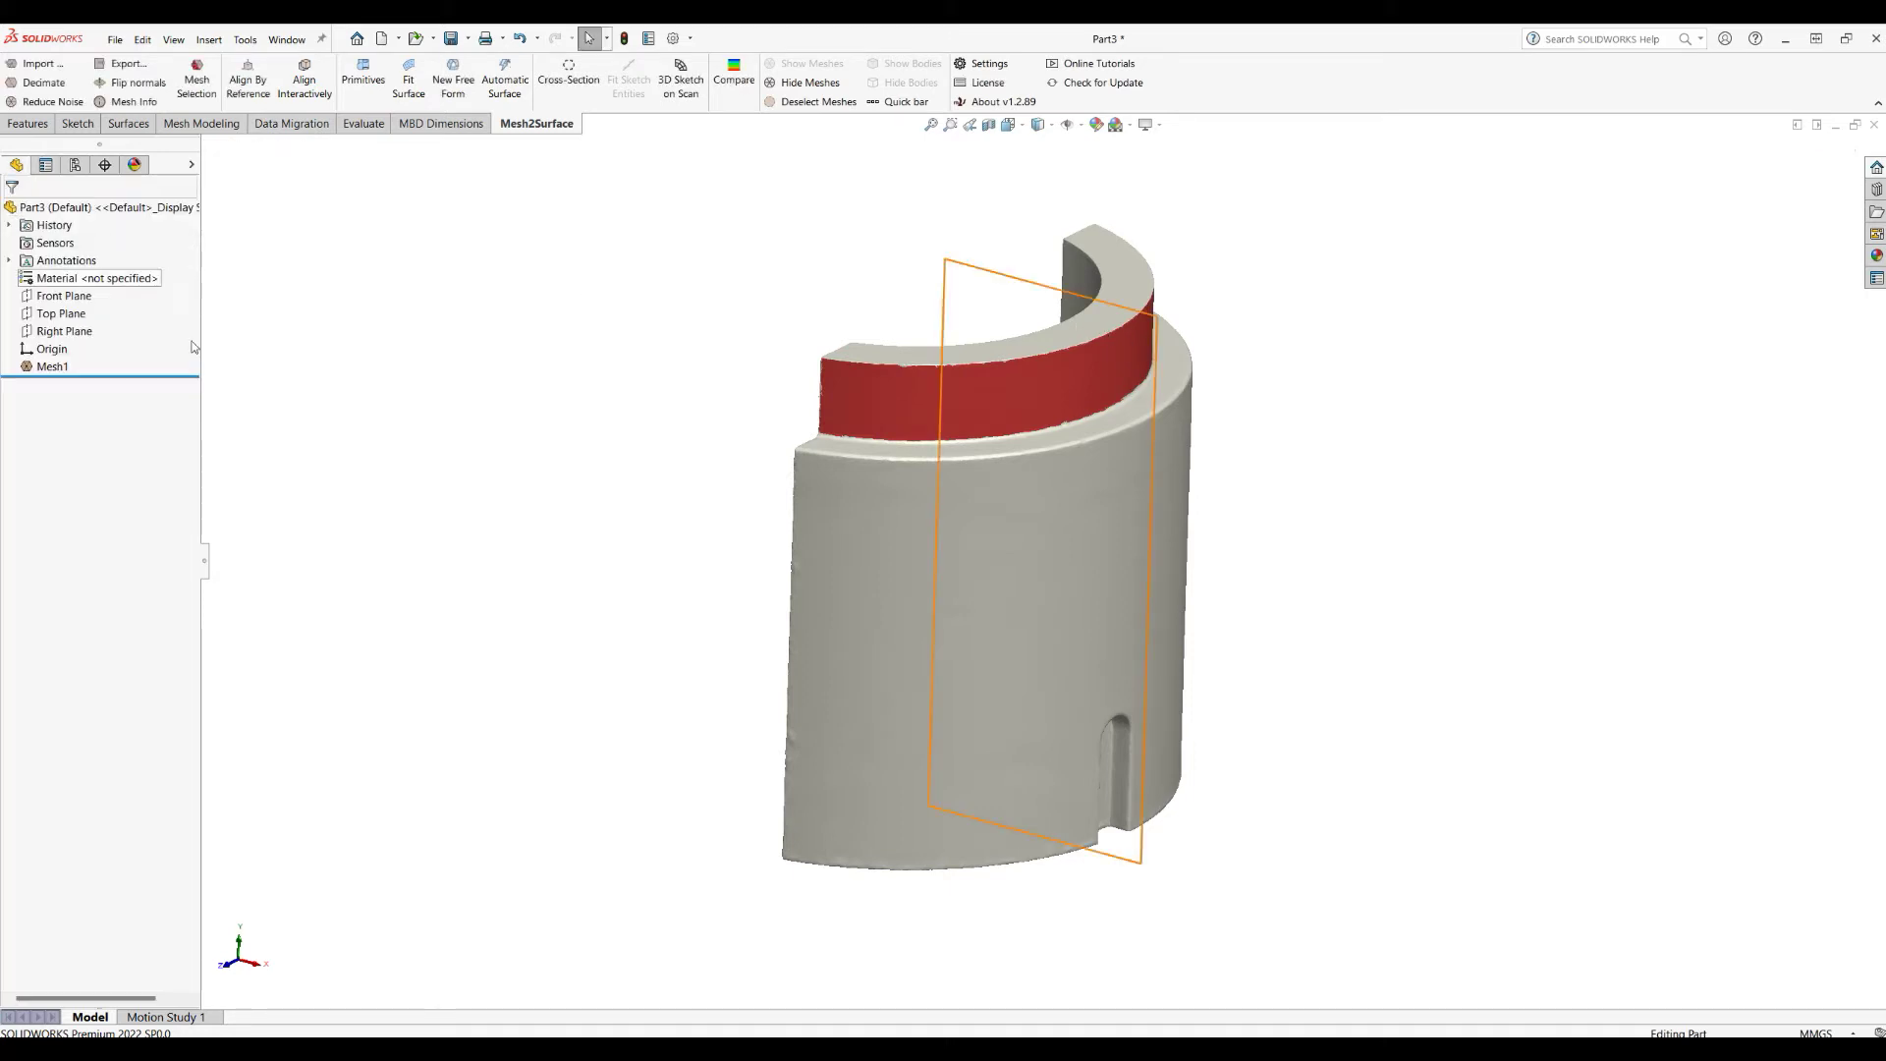
Start a scan cross section from the Top Plane, offset about 165.78 mm into the collar, and restrict it to the selection only
left_click(60, 315)
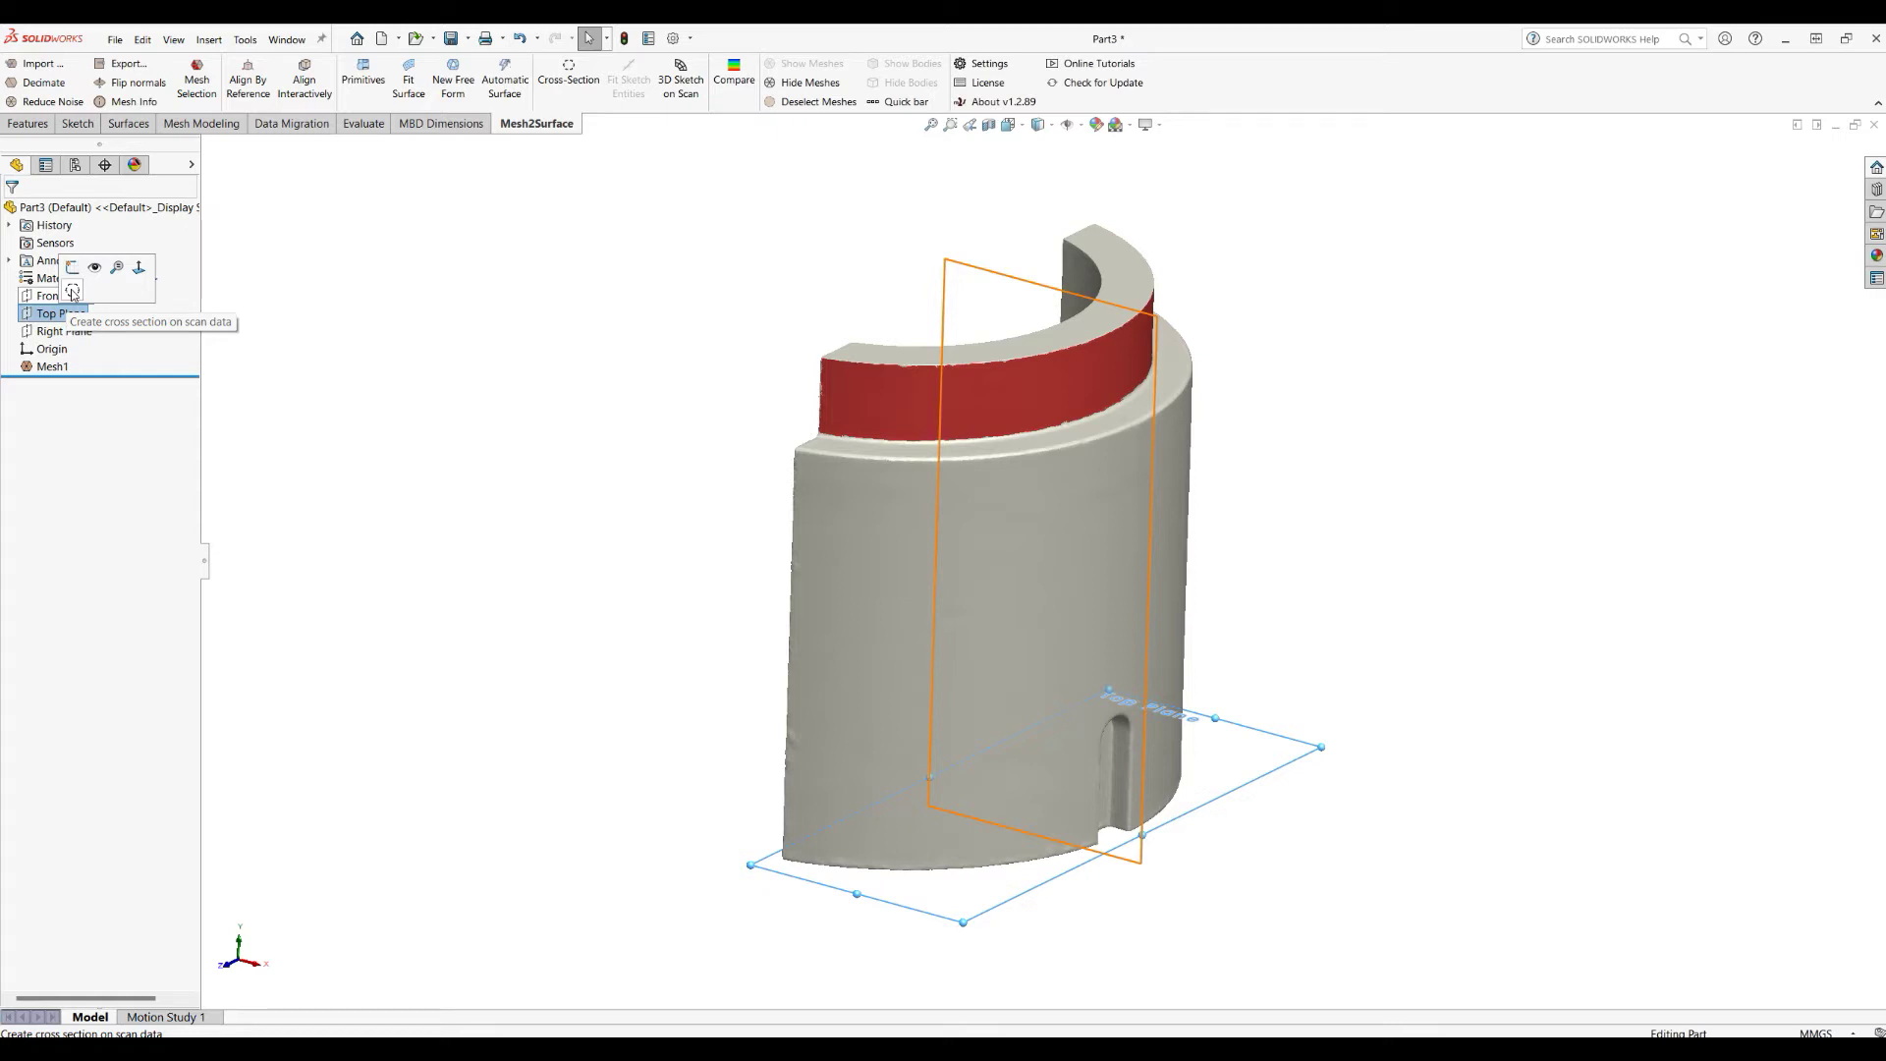
left_click(73, 293)
left_click_drag(1155, 855, 1198, 404)
scroll(997, 355, "down", 3)
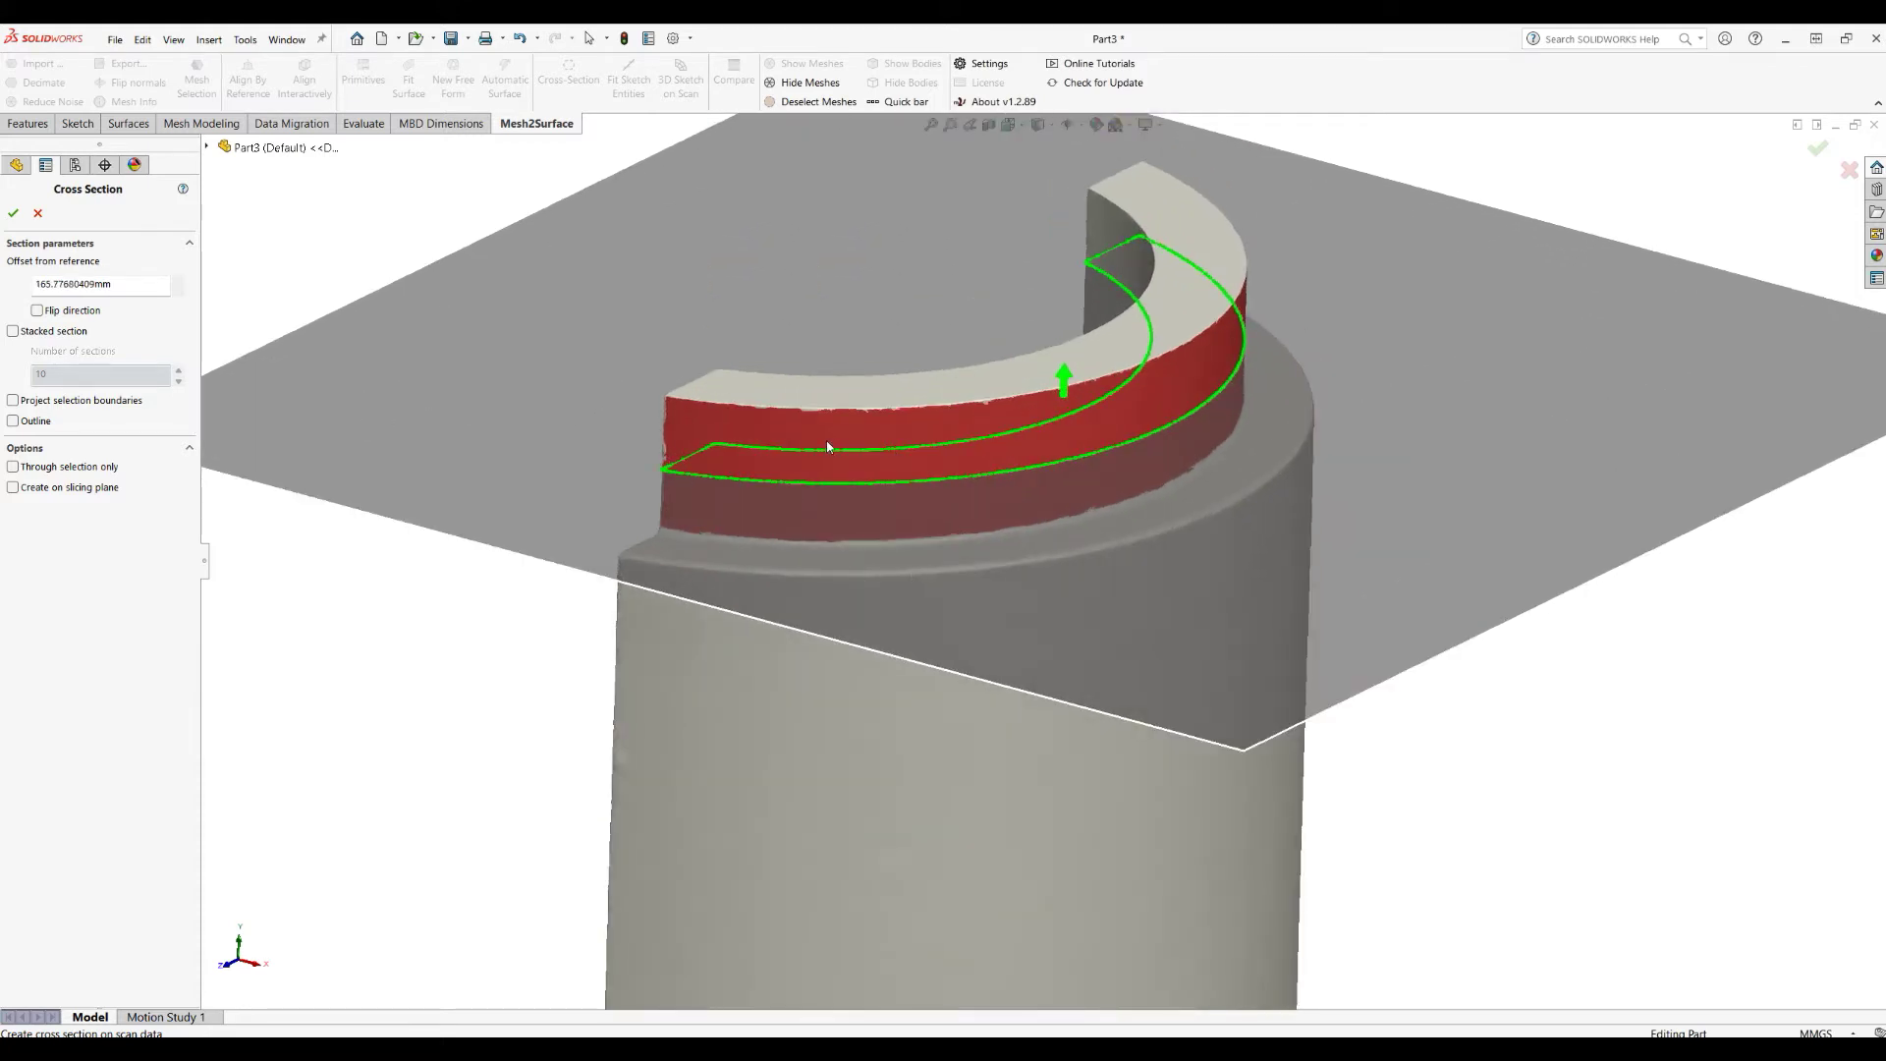
left_click(14, 468)
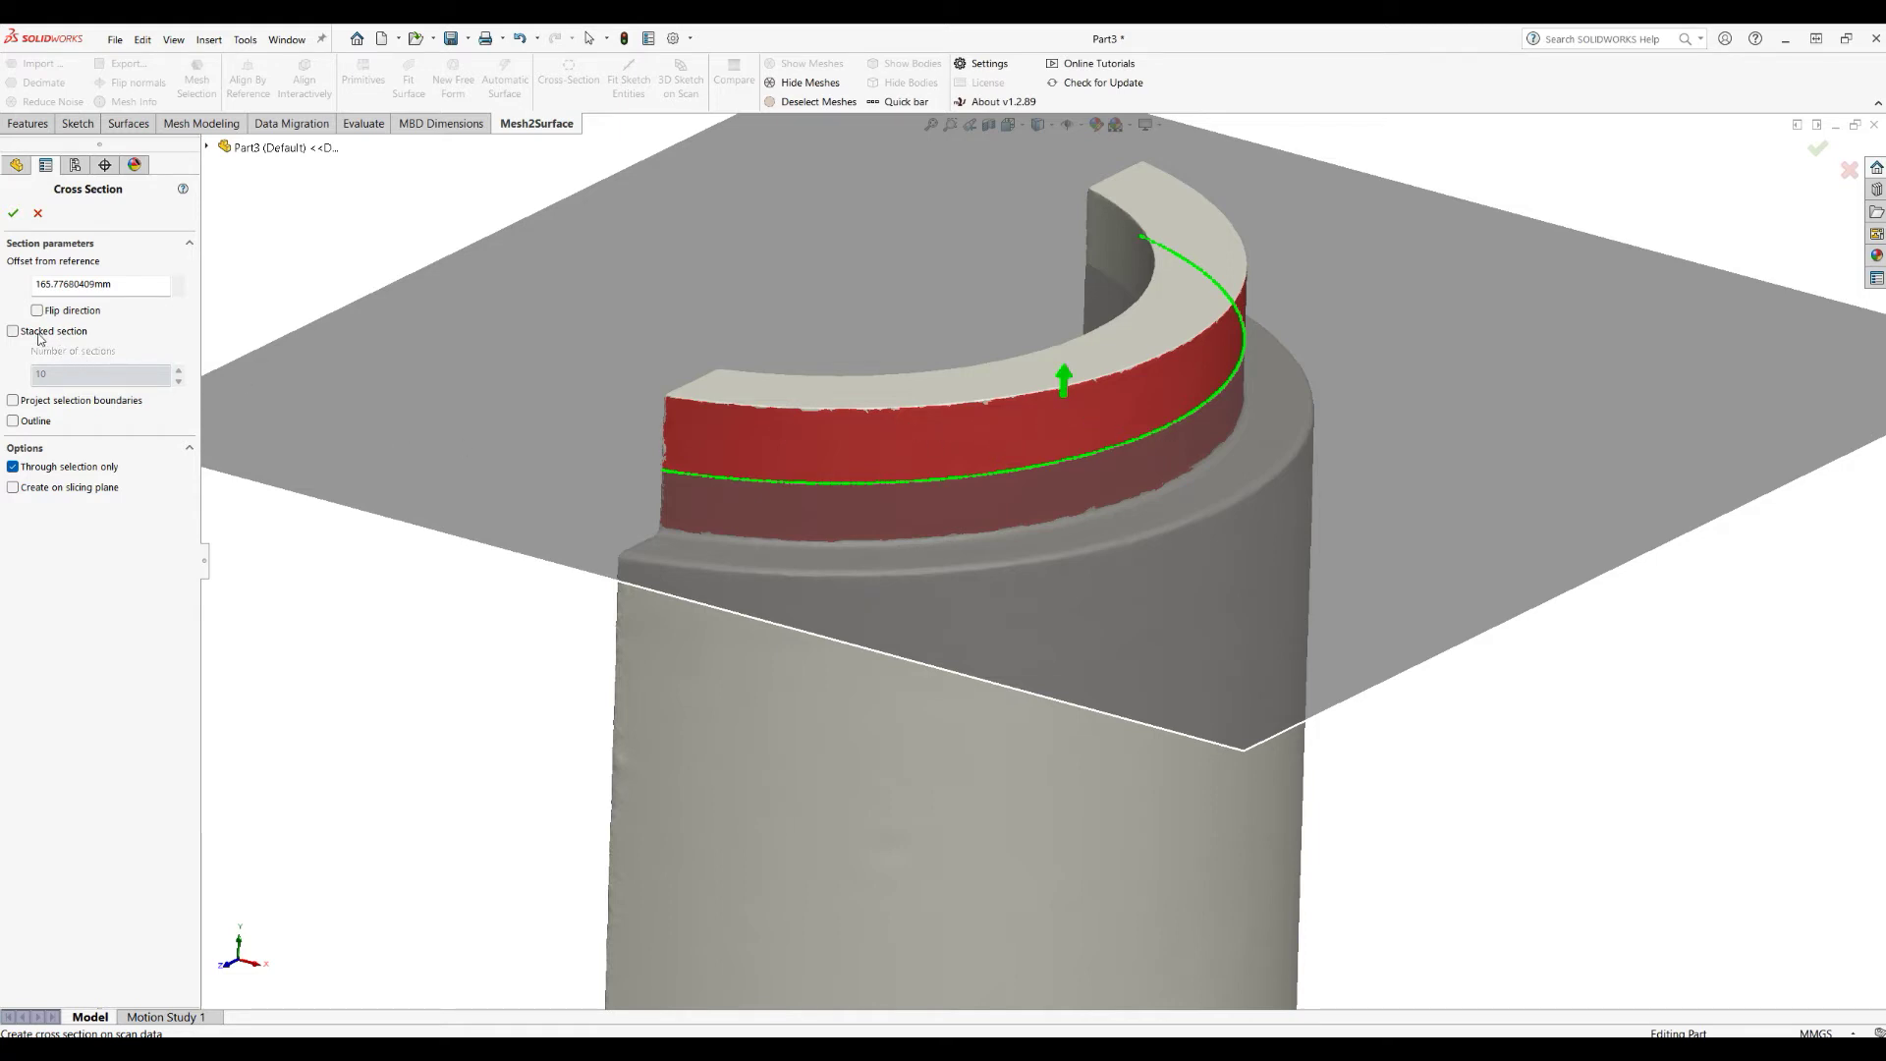
Make the cross section a stacked section with 20 sections across the selected collar face
scroll(1192, 492, "up", 4)
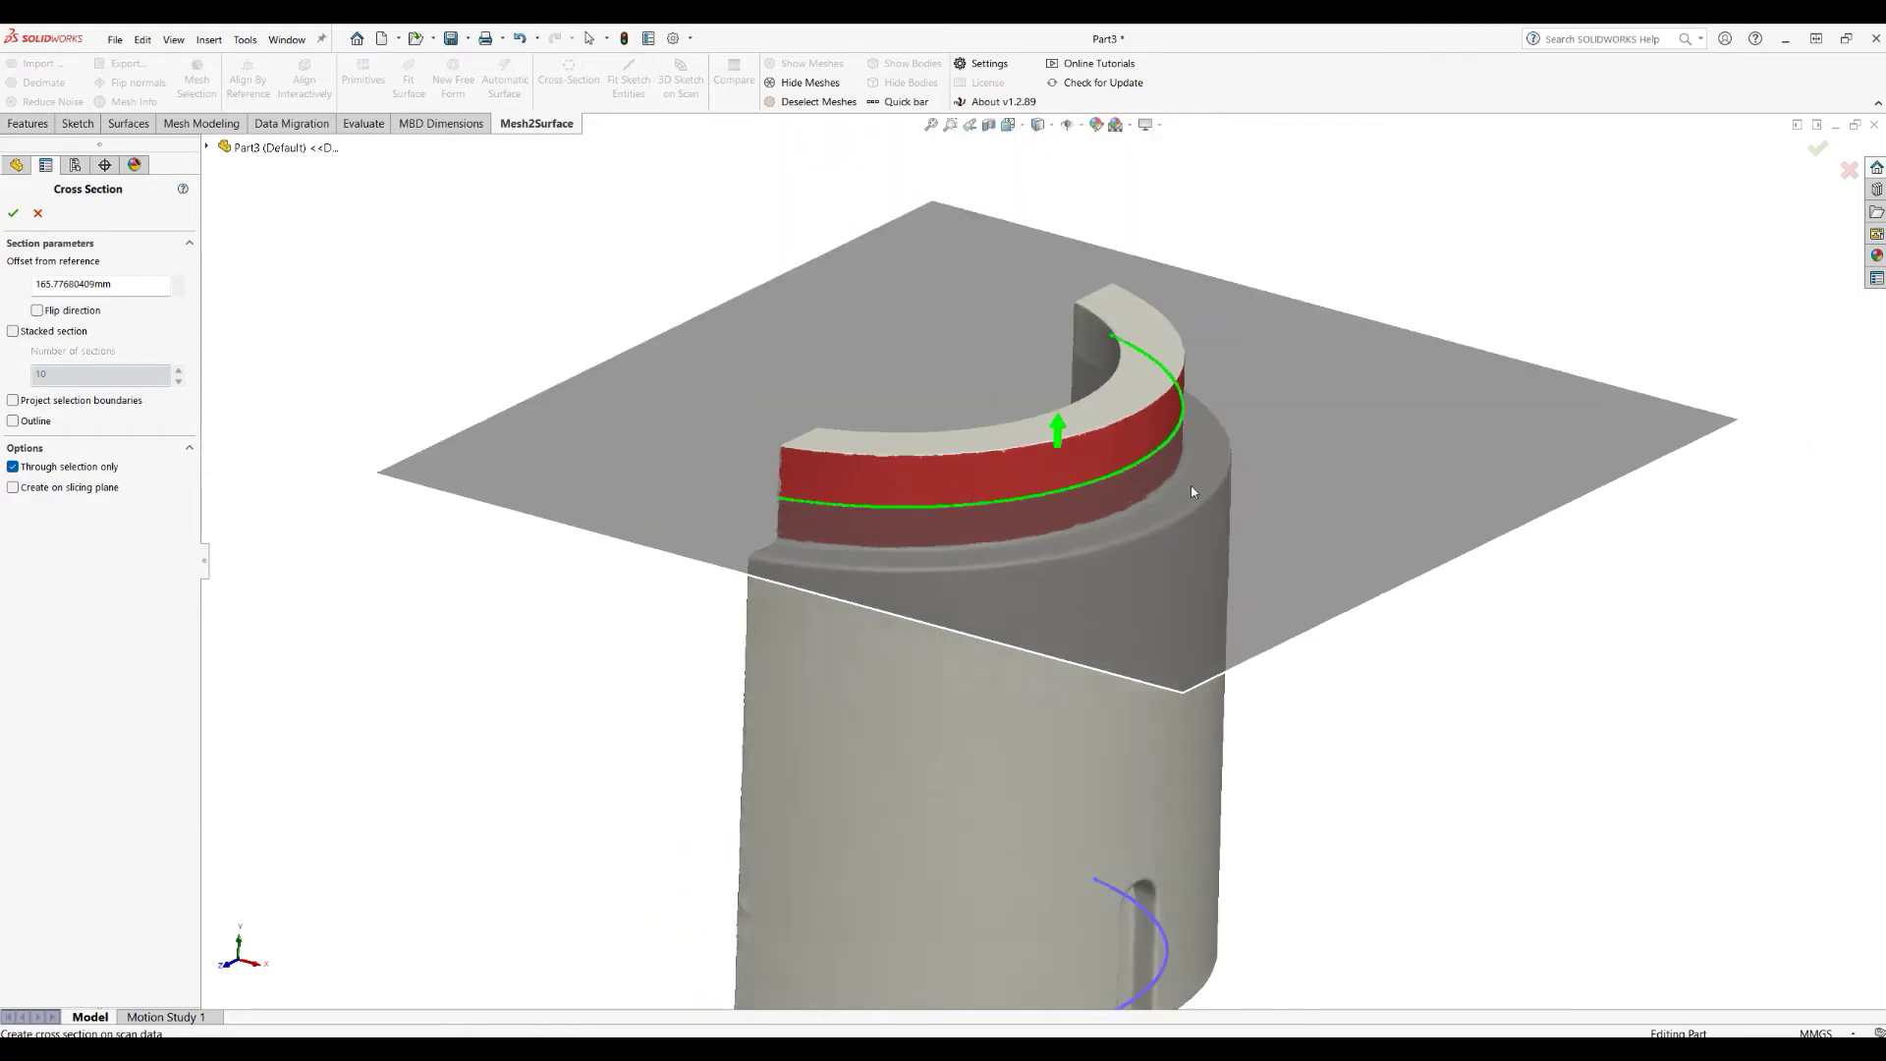
left_click(13, 331)
scroll(980, 440, "down", 2)
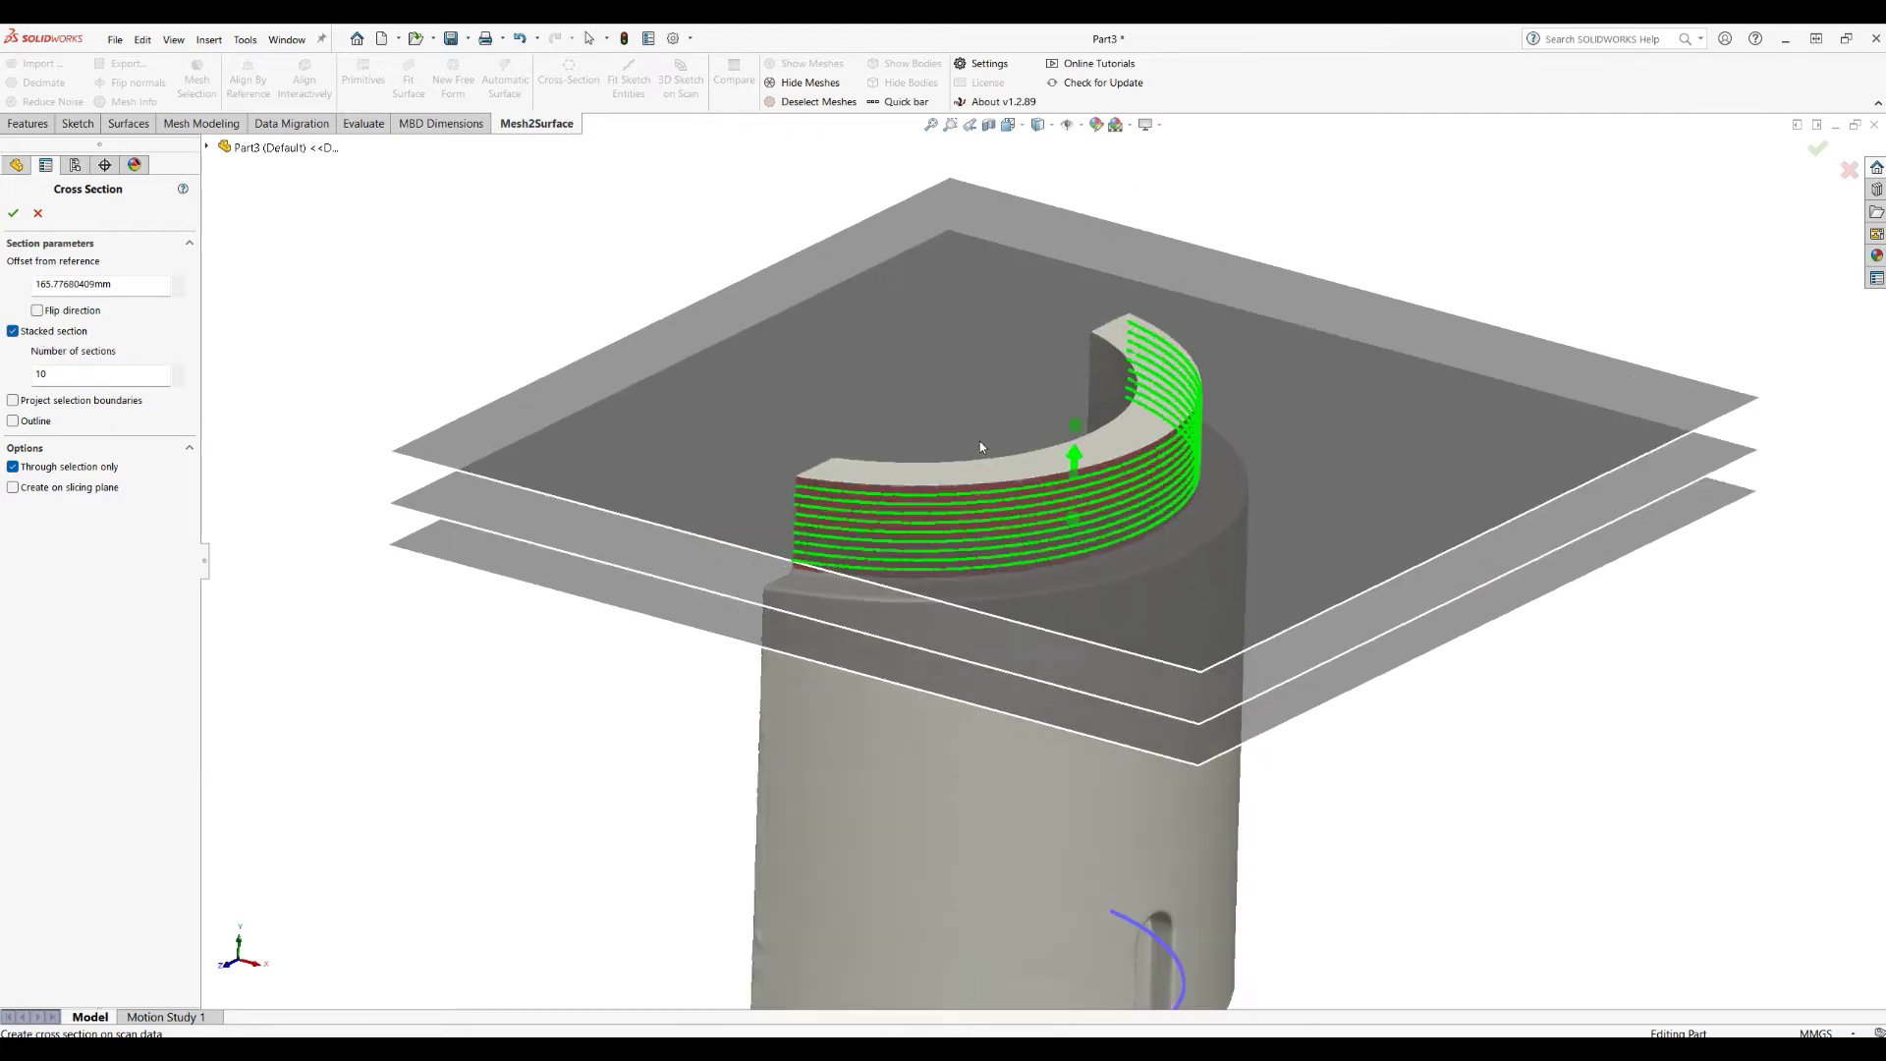
scroll(980, 440, "down", 1)
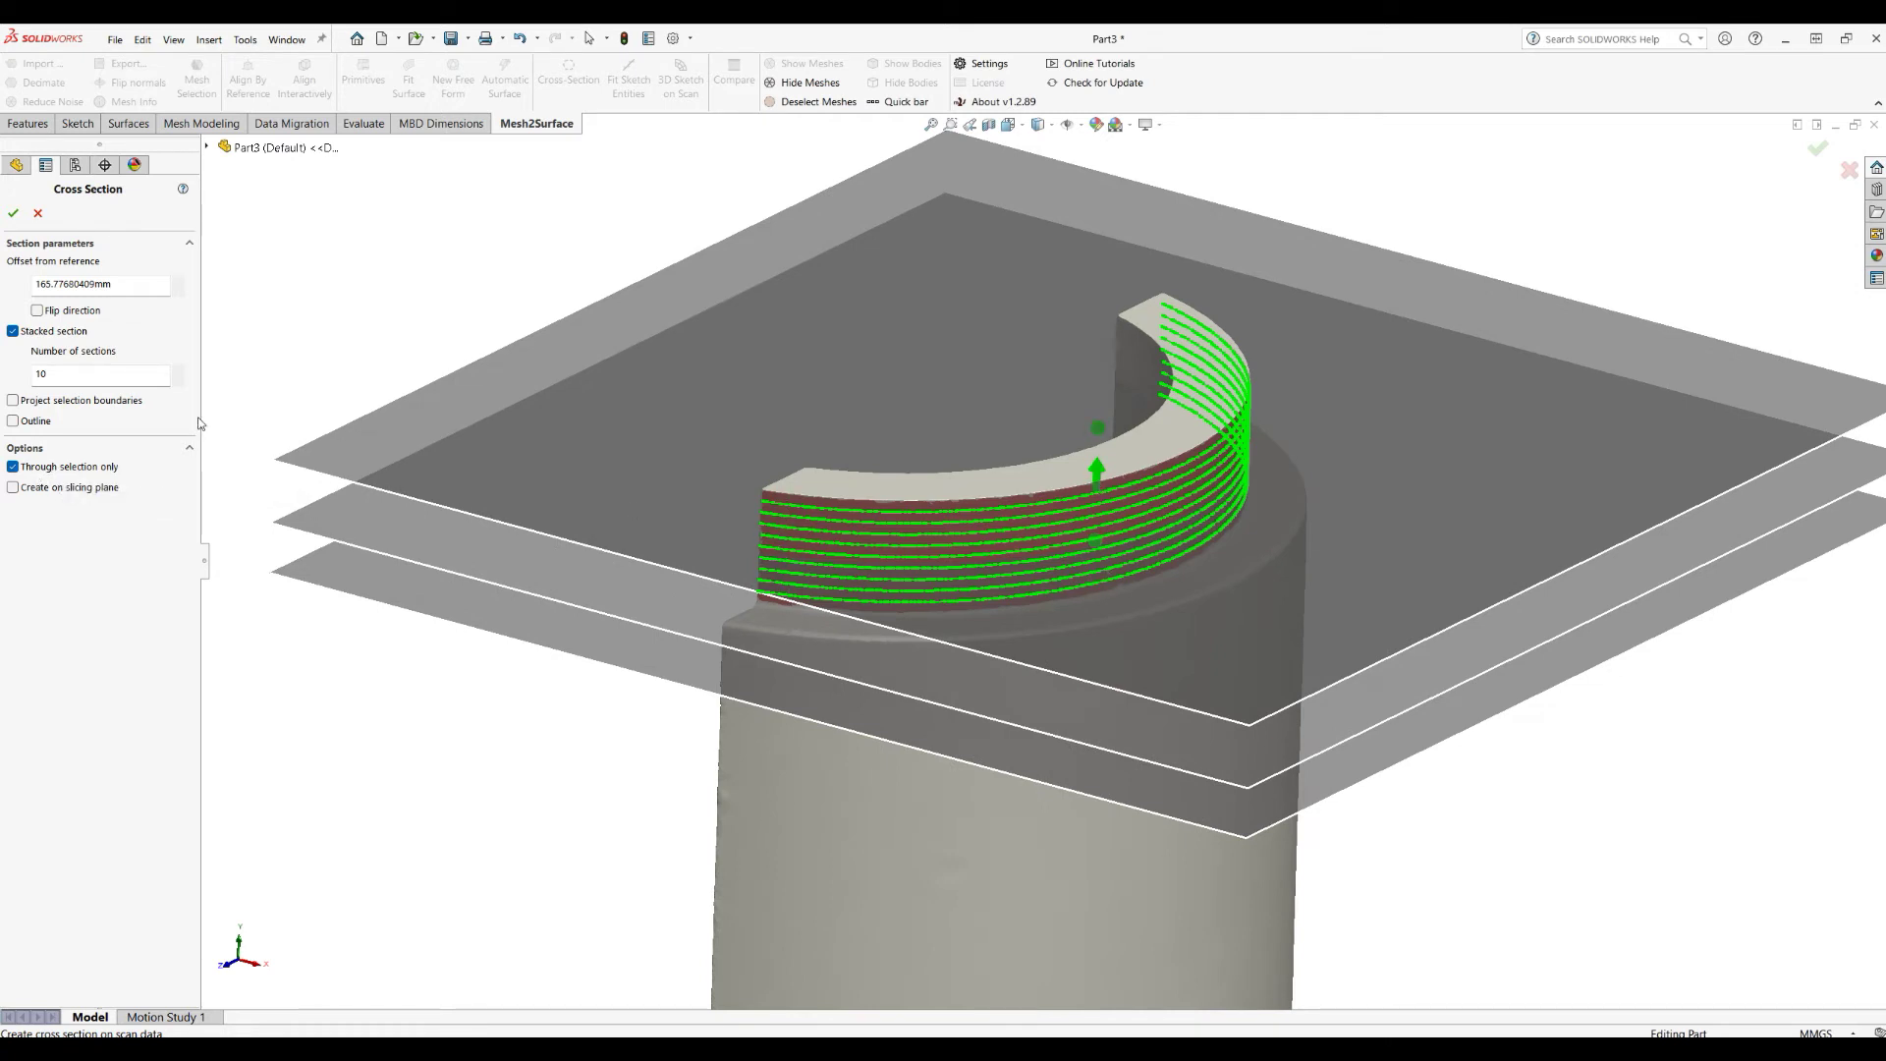
double_click(94, 375)
type("20")
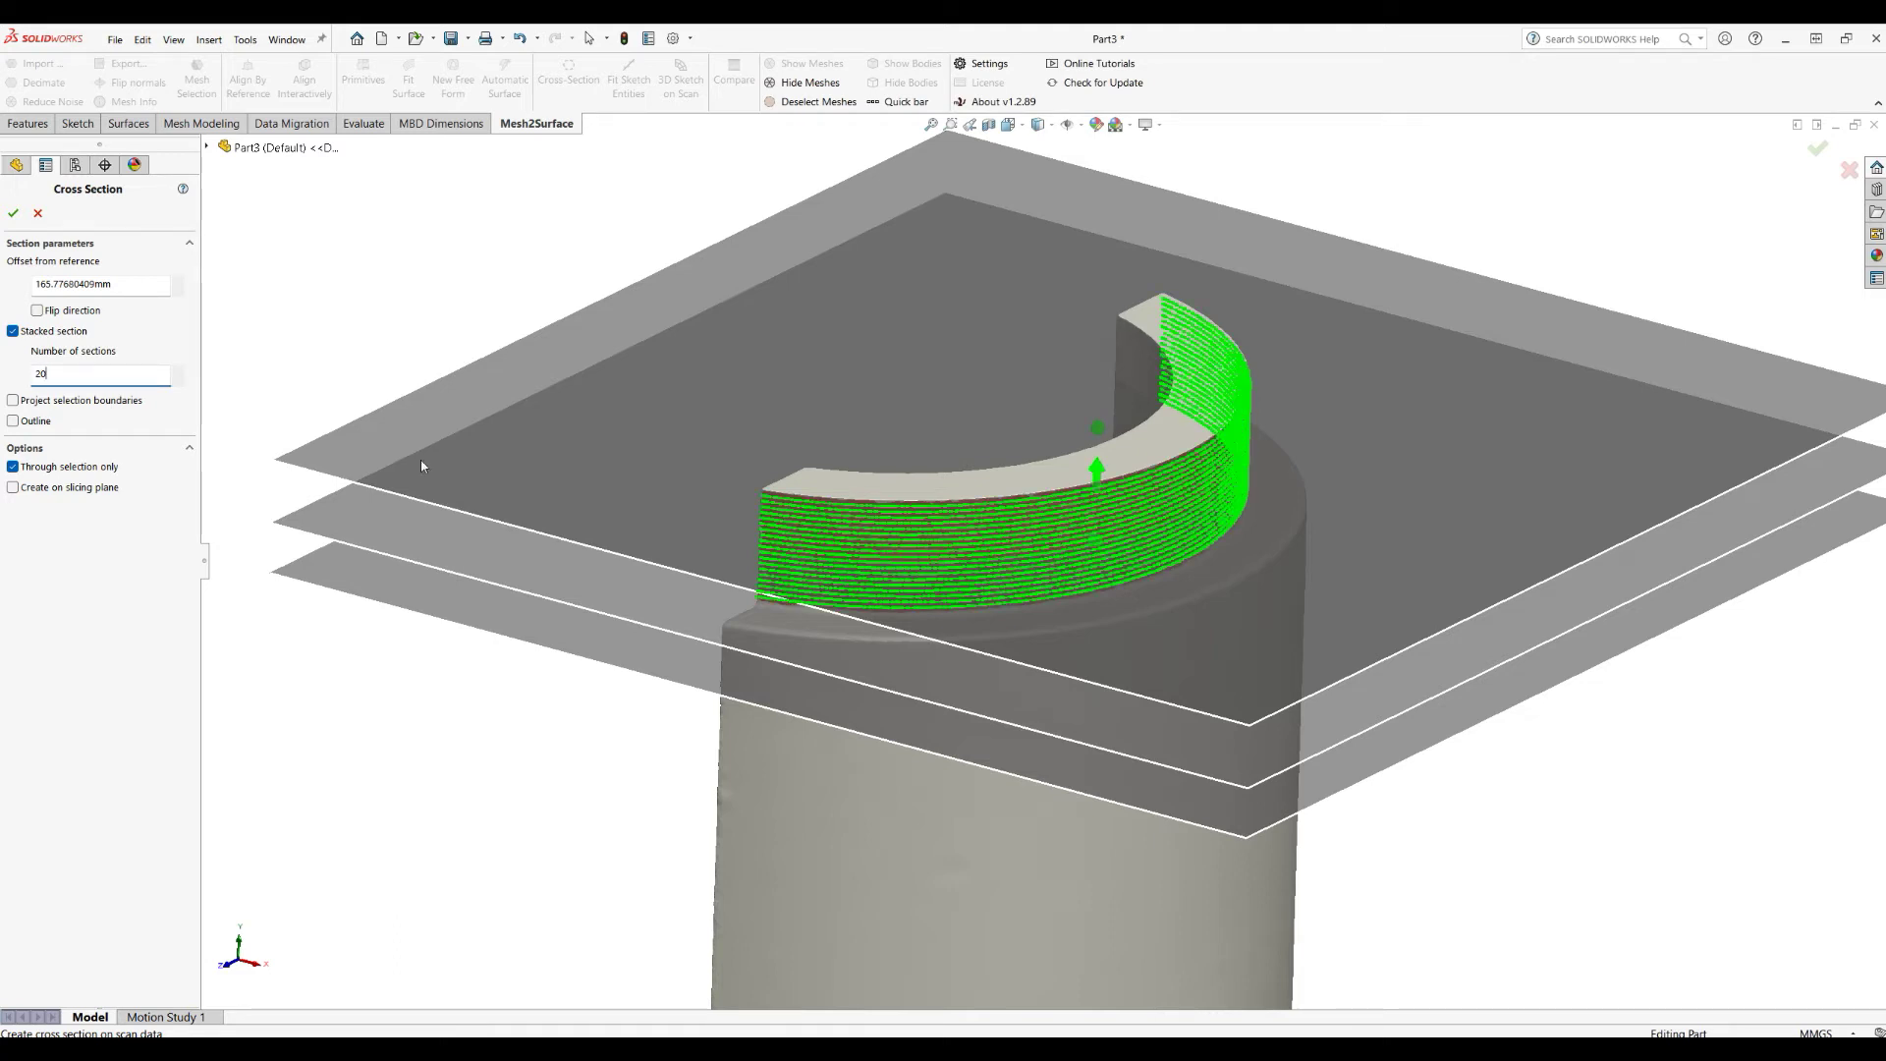
middle_click_drag(1265, 511, 1274, 407)
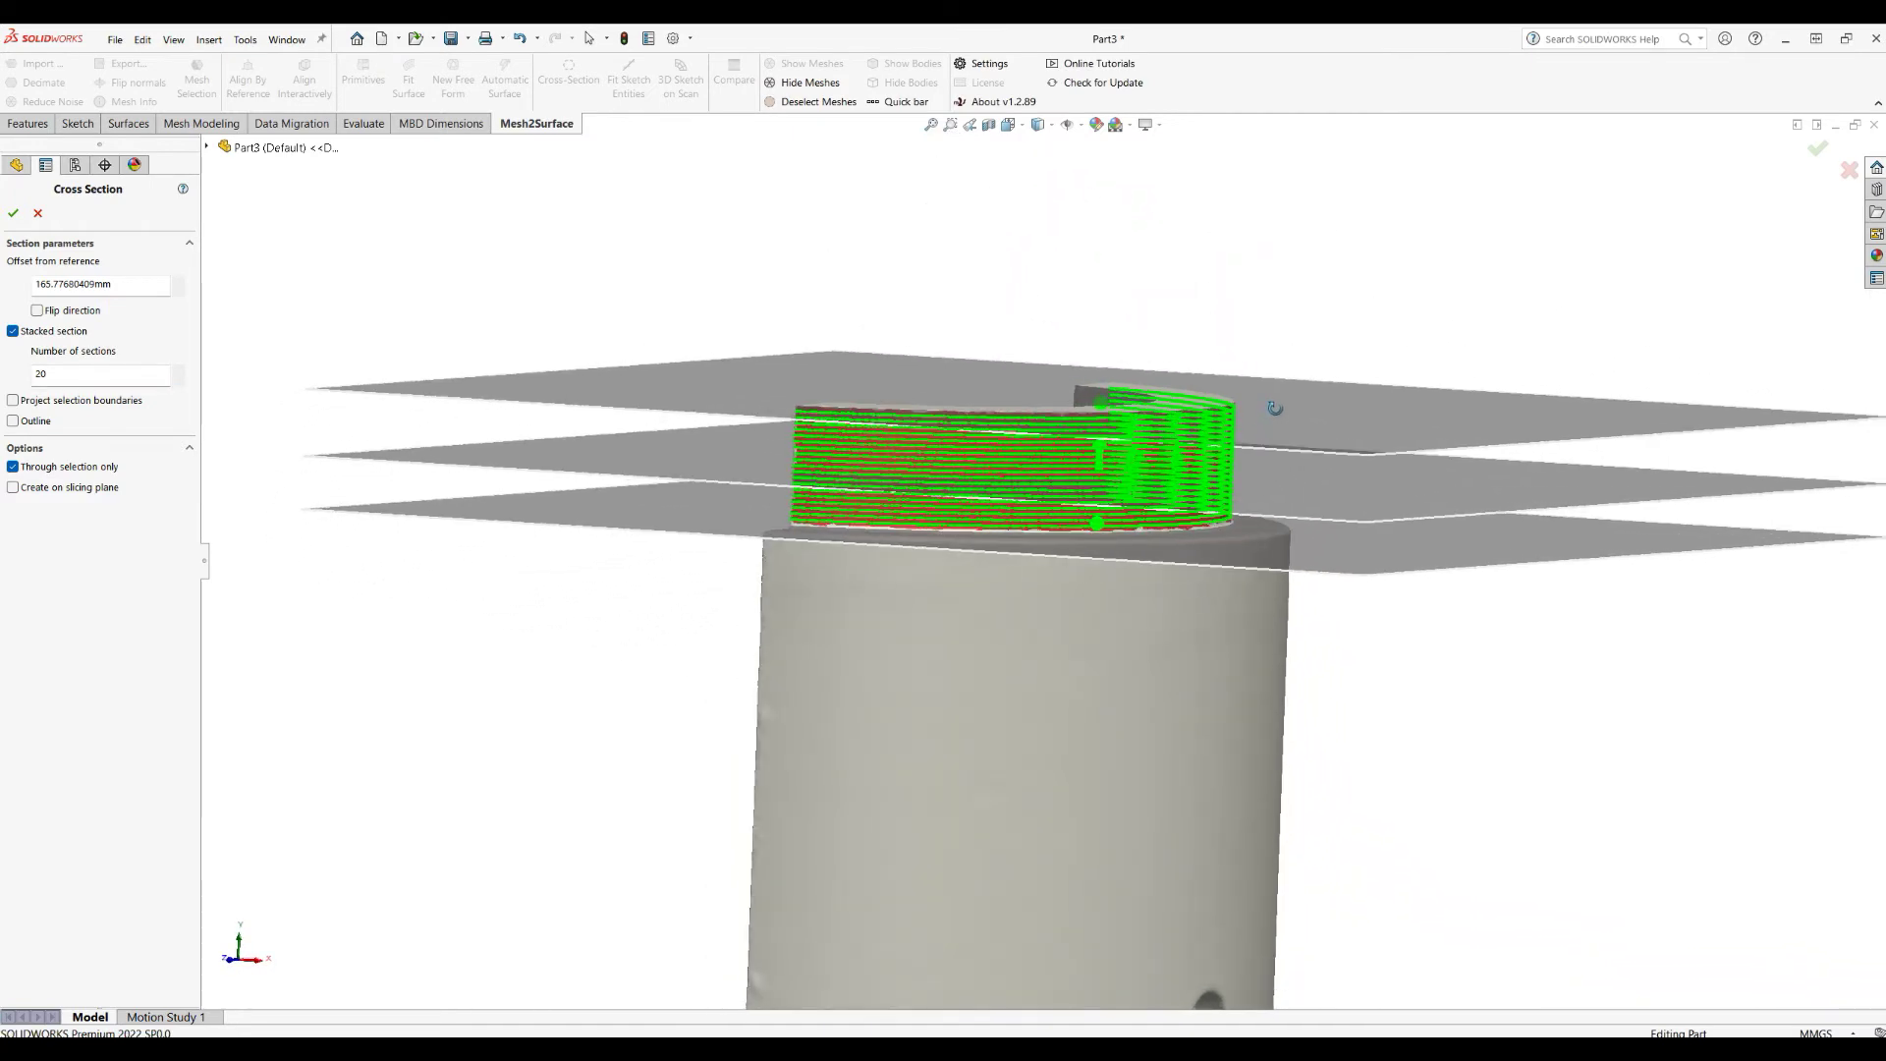
scroll(835, 423, "down", 3)
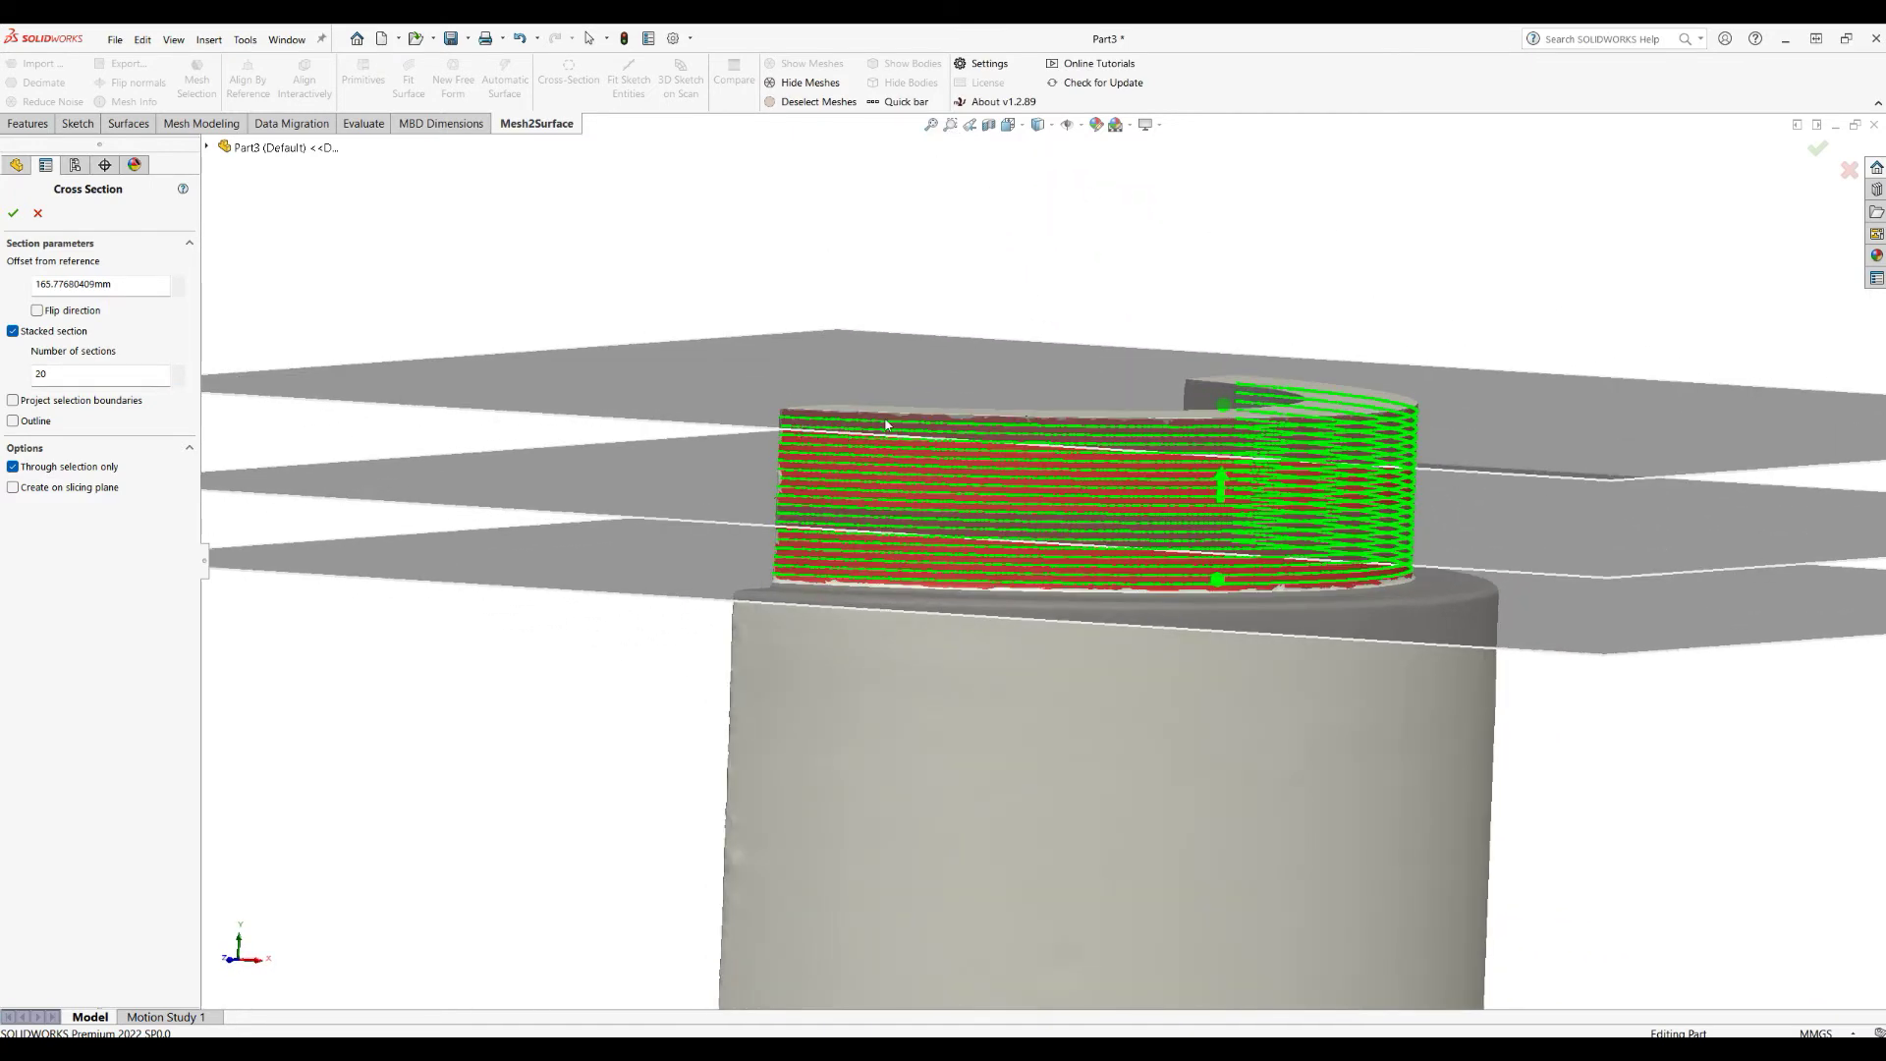
scroll(958, 448, "up", 1)
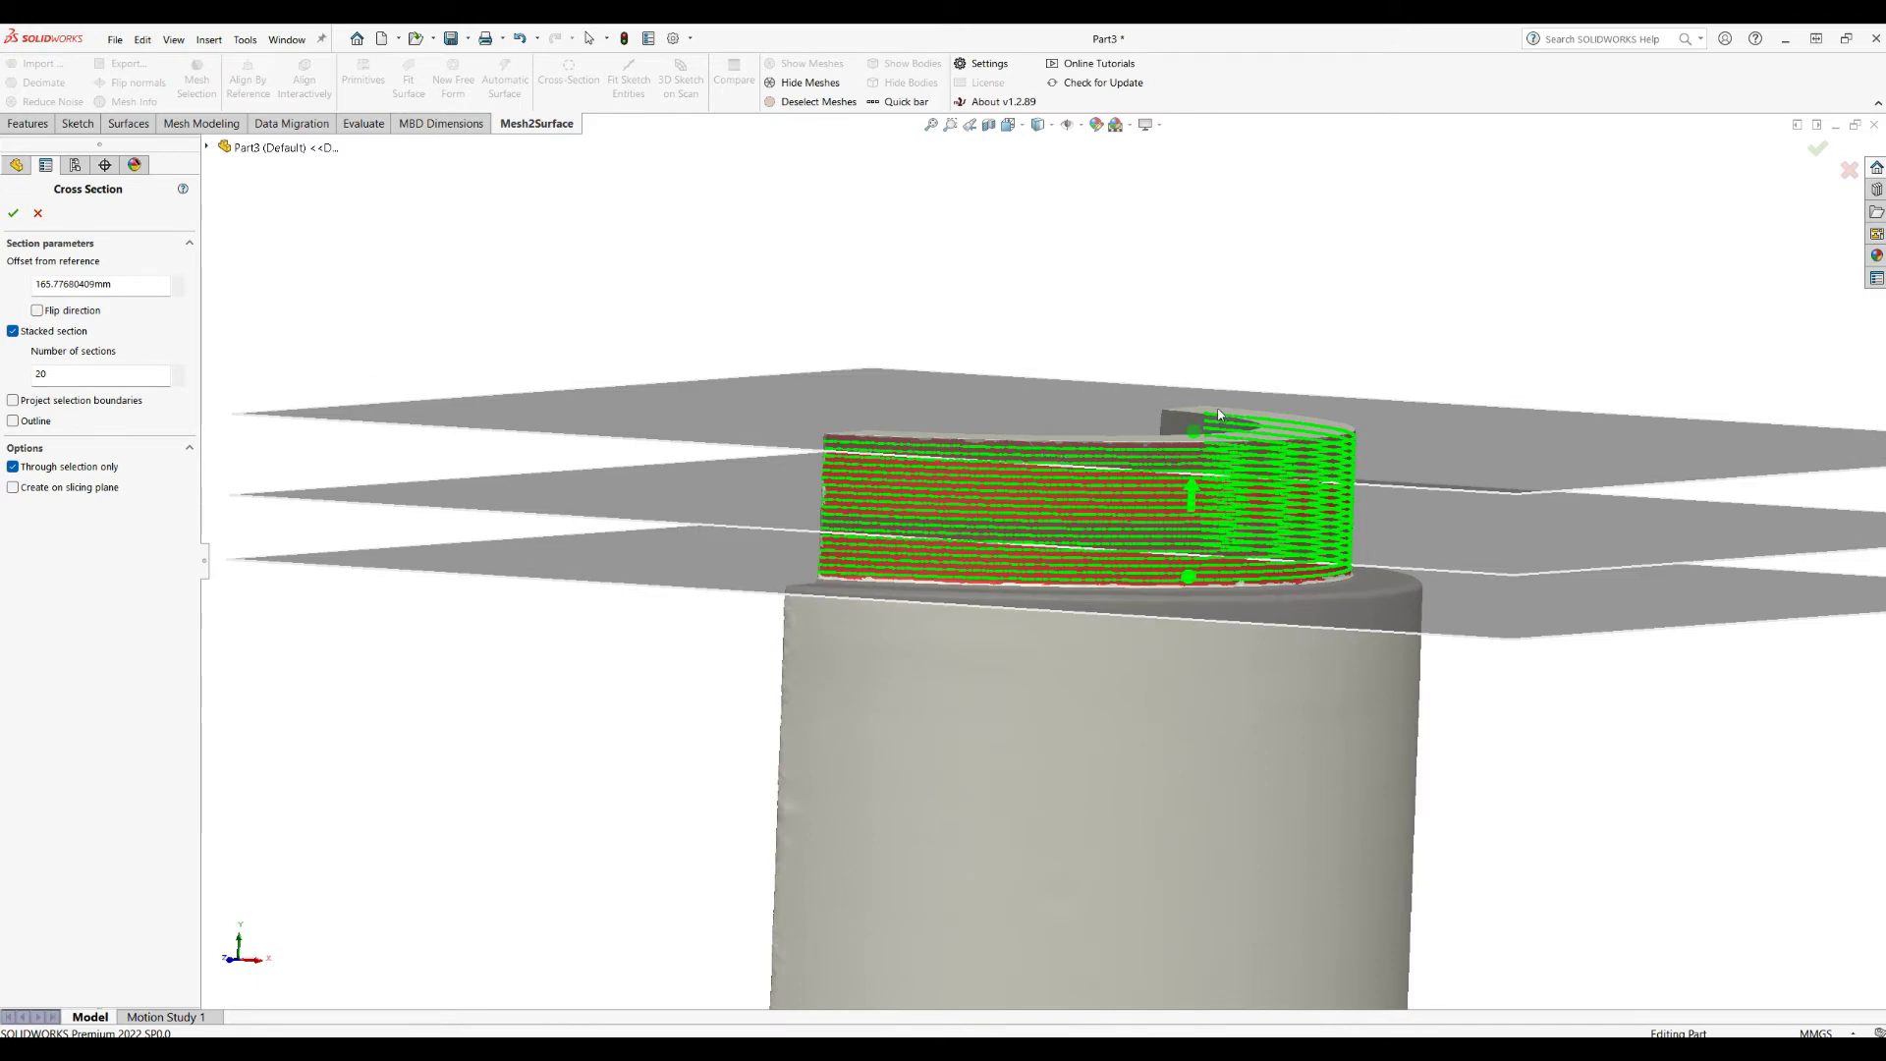
scroll(1077, 404, "up", 4)
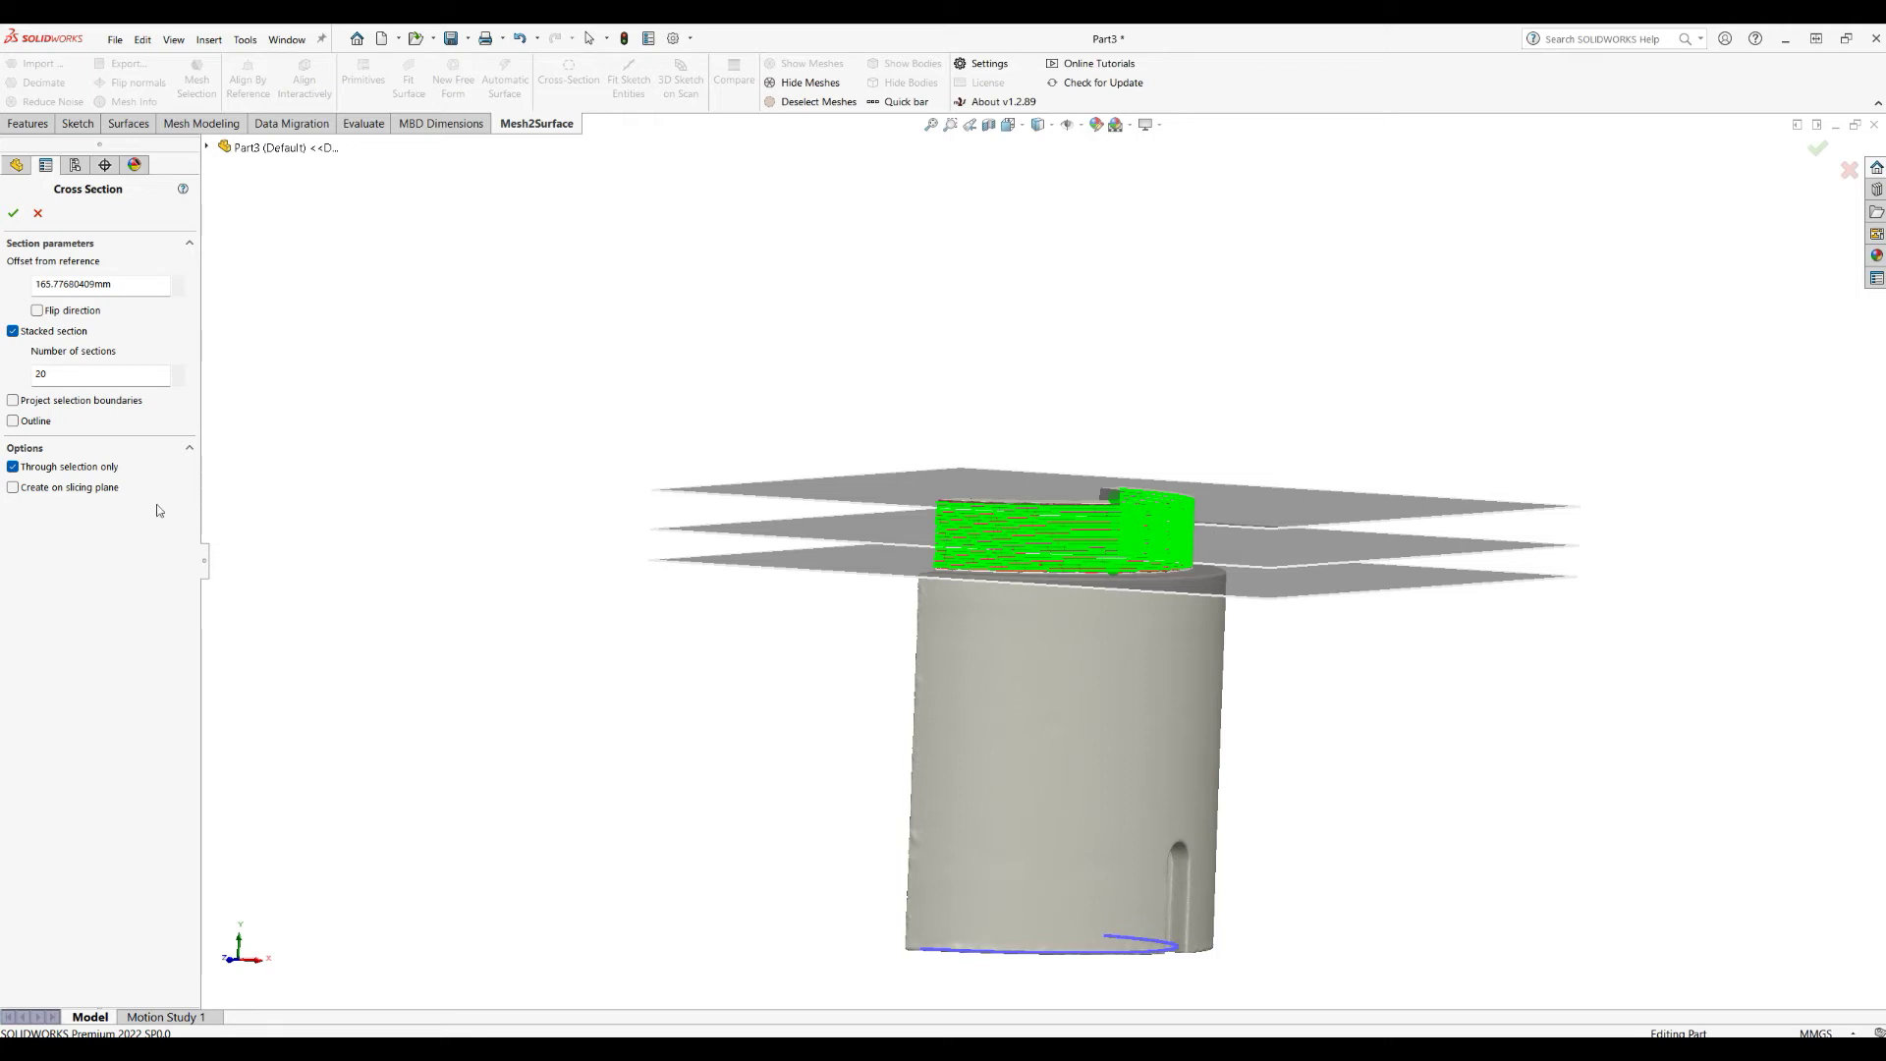
Set the cross section to be created on its slicing plane
left_click(13, 488)
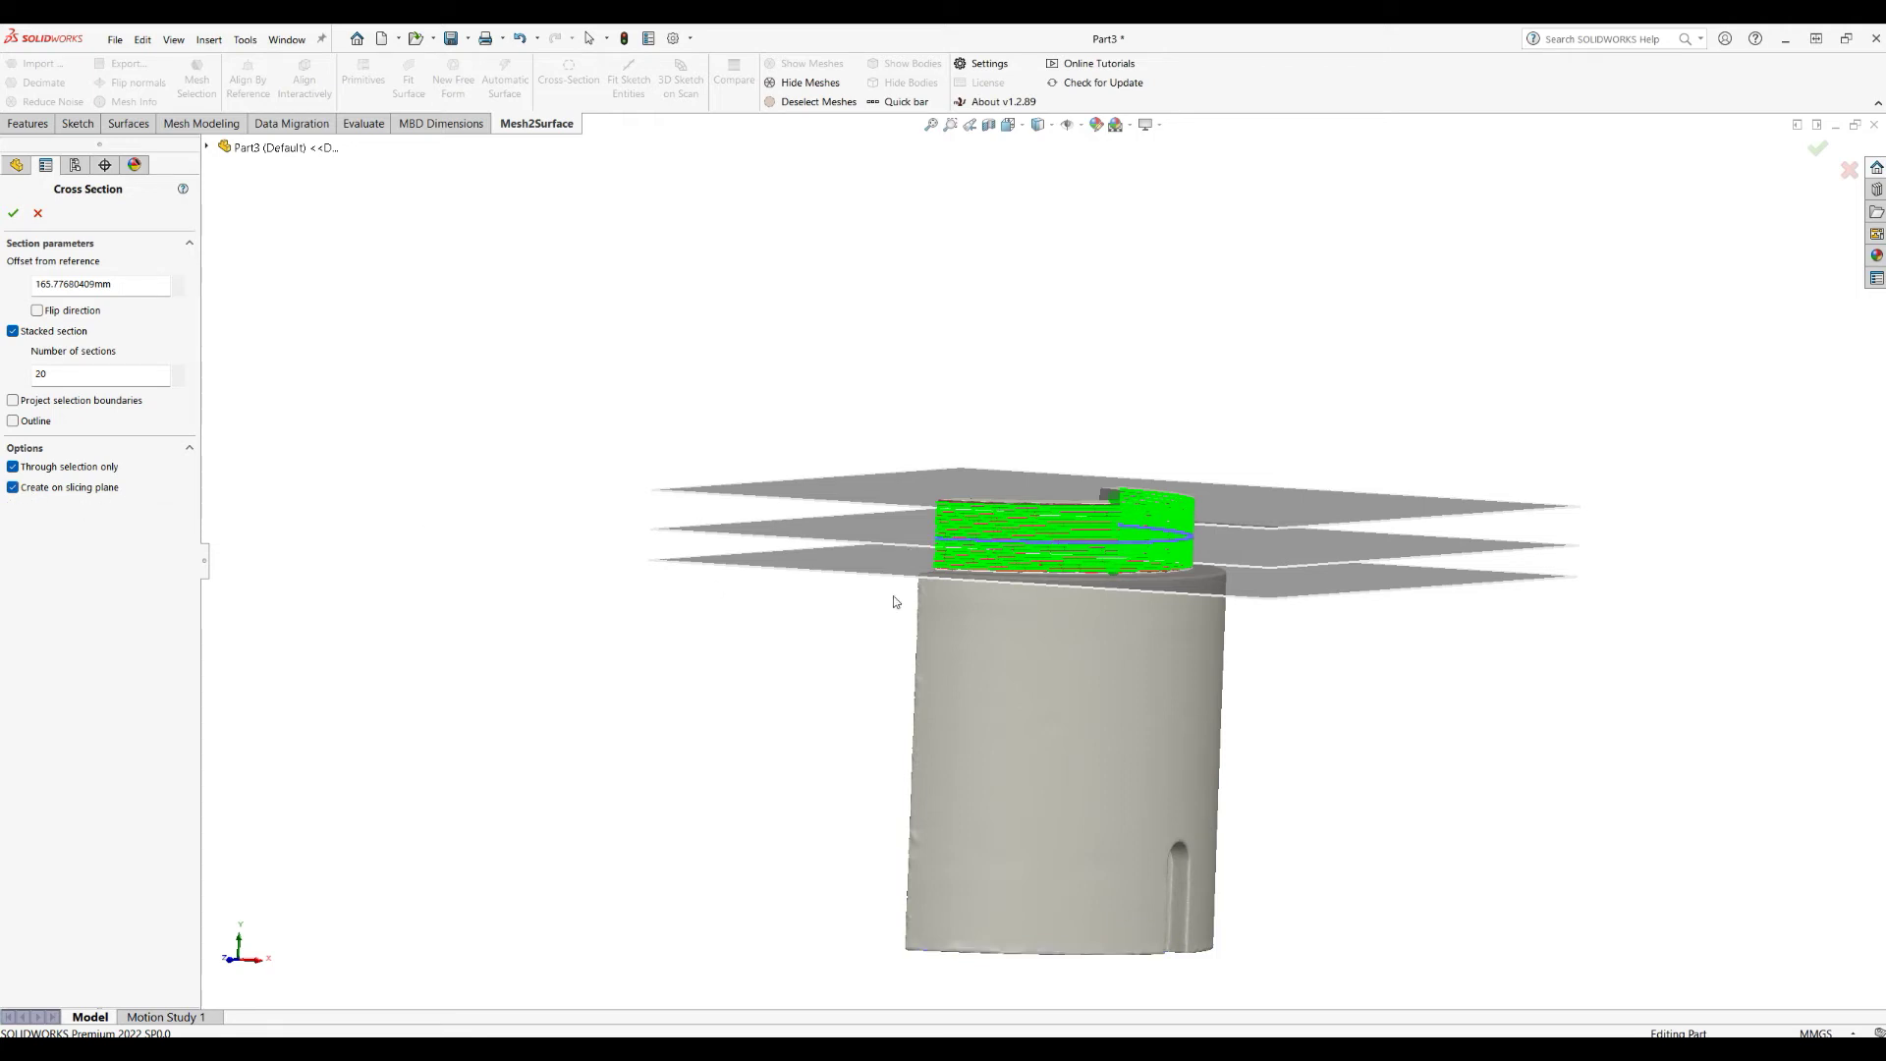
scroll(1061, 537, "down", 3)
middle_click_drag(1062, 537, 1304, 589)
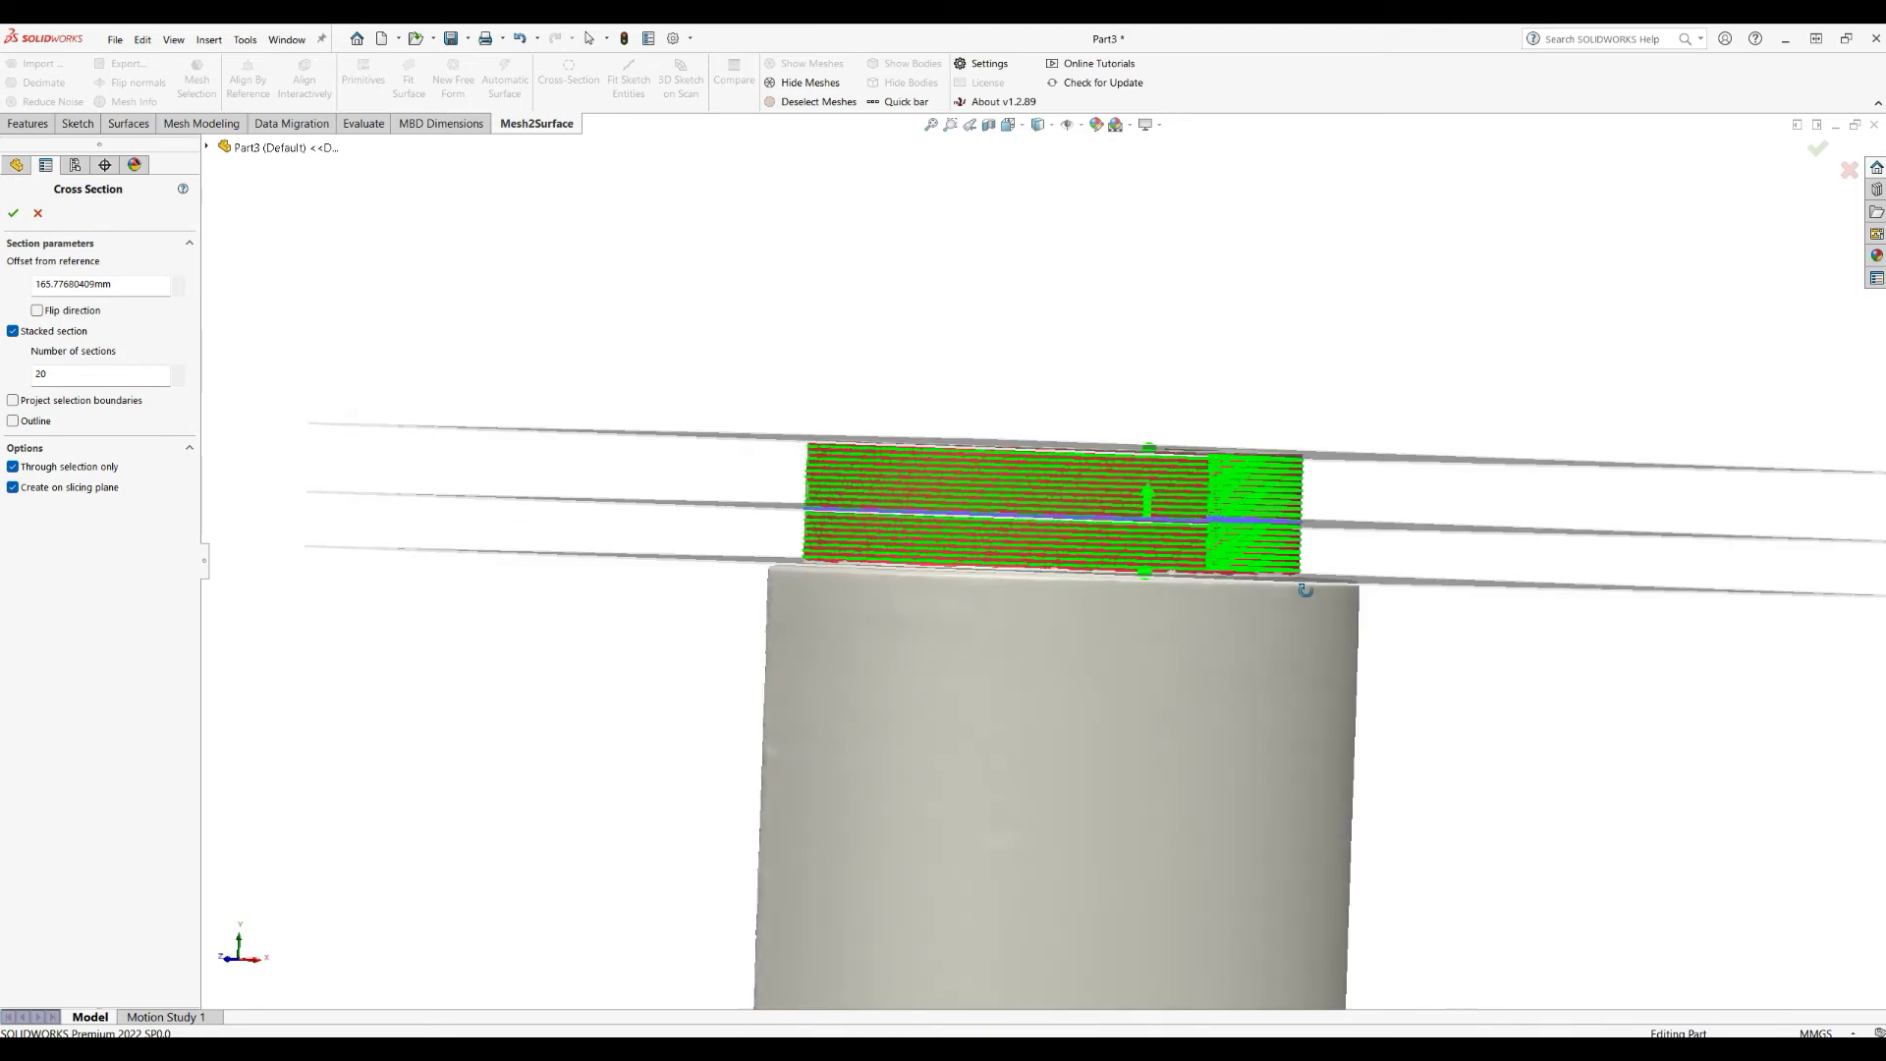
scroll(797, 538, "down", 1)
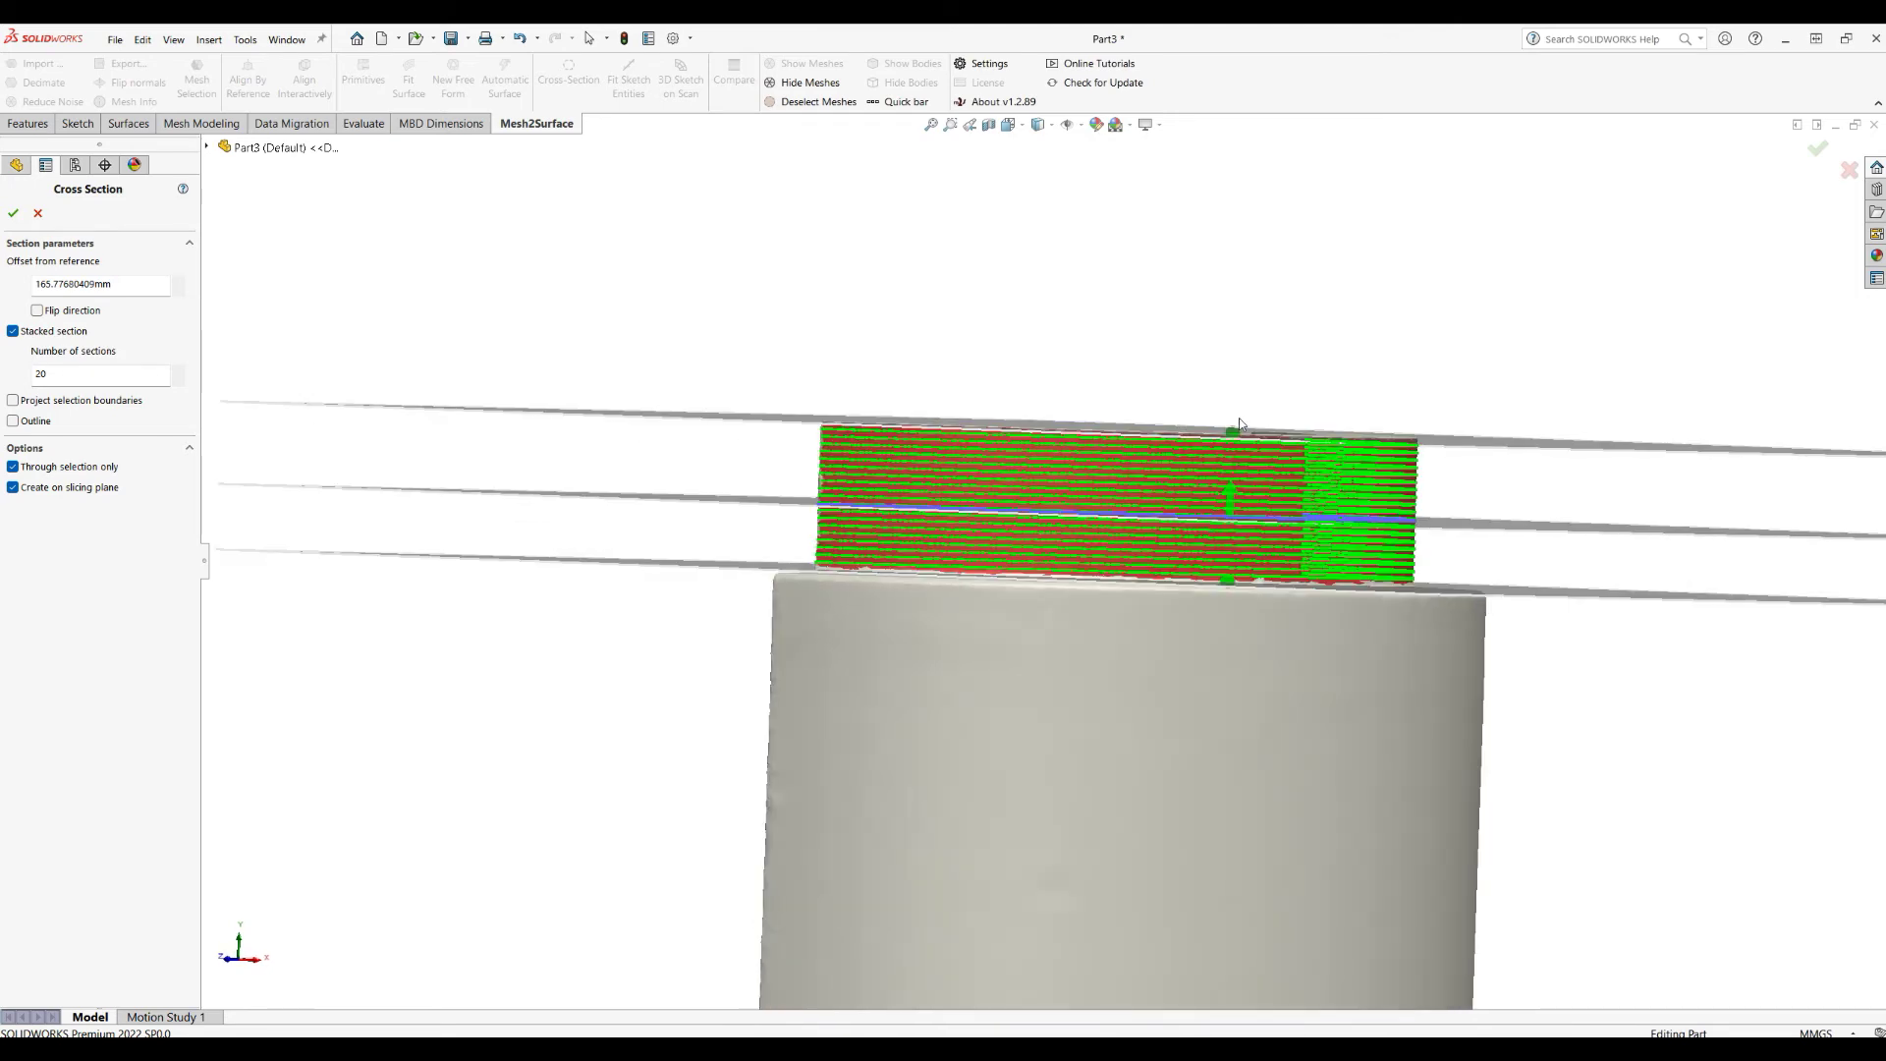
Shift the section offset to about 165.40 mm, pull both outer stack planes inward from the selection's ragged edges, and create the cross section
left_click_drag(1229, 497, 1229, 496)
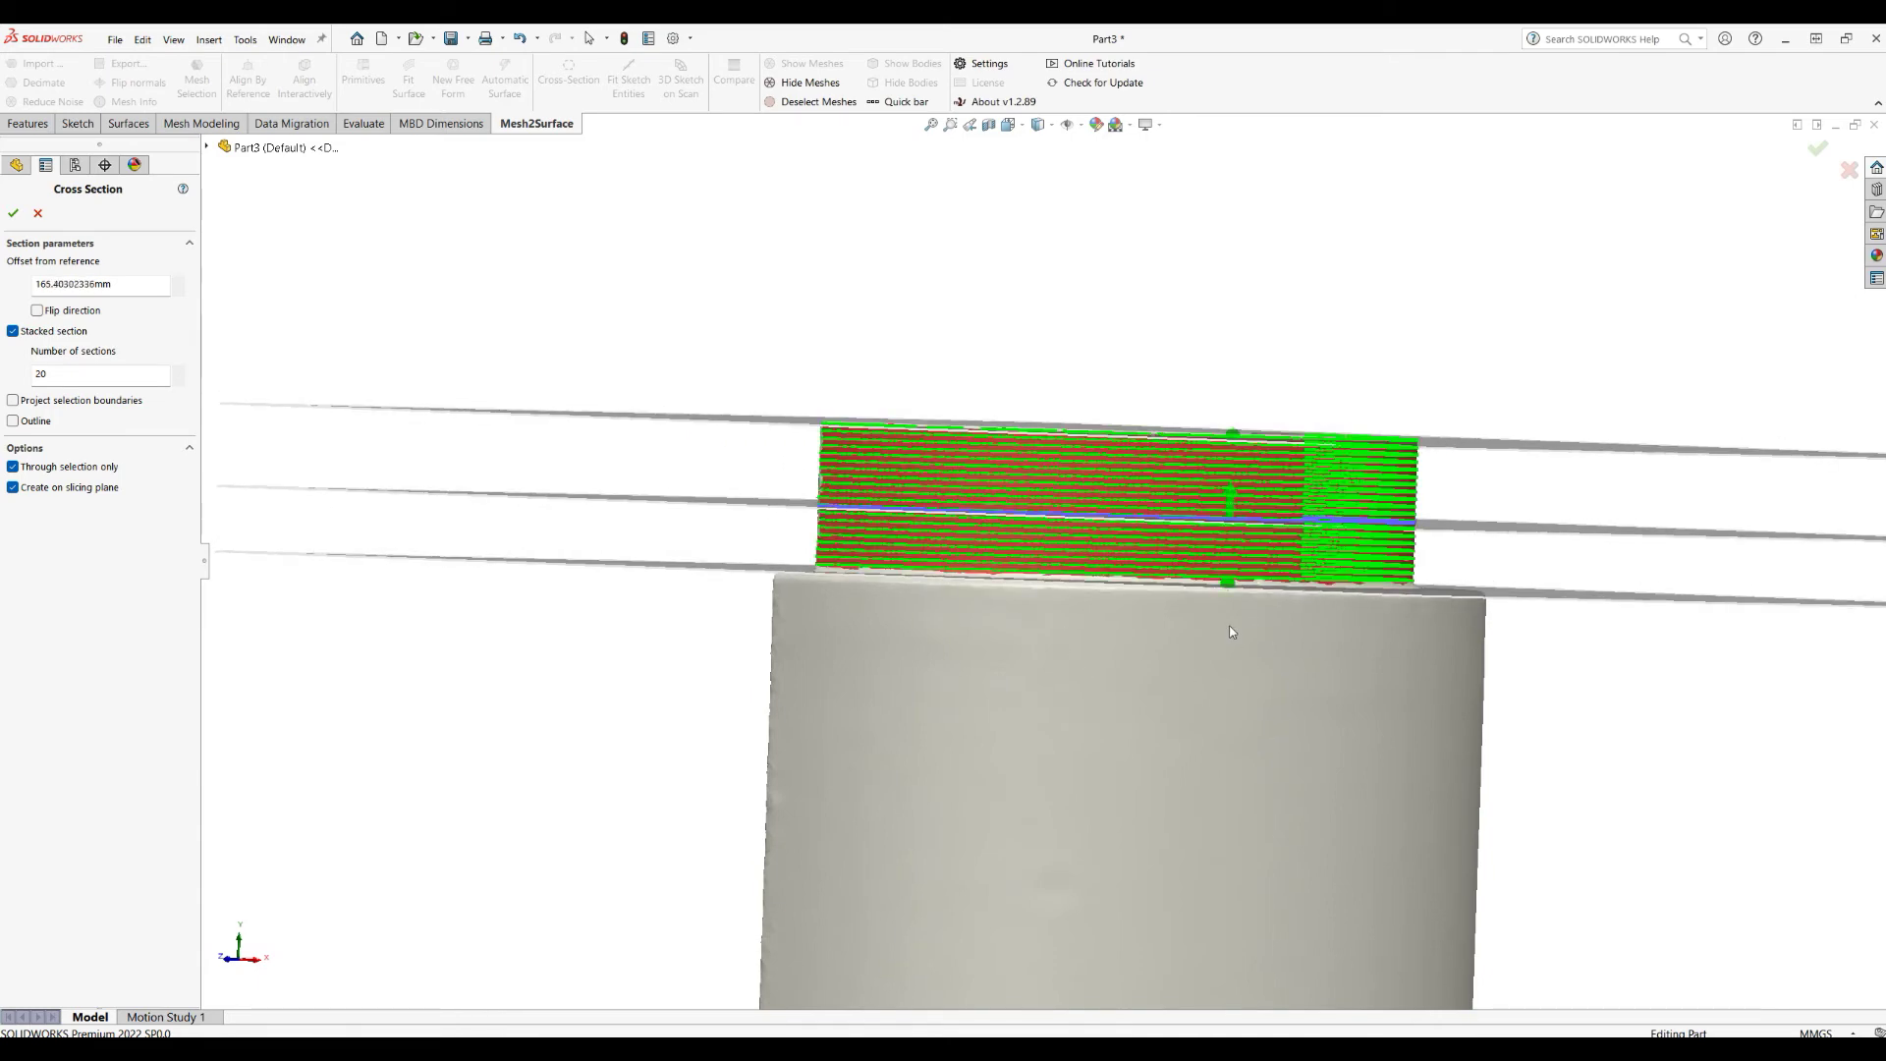
middle_click_drag(1205, 621, 1206, 630)
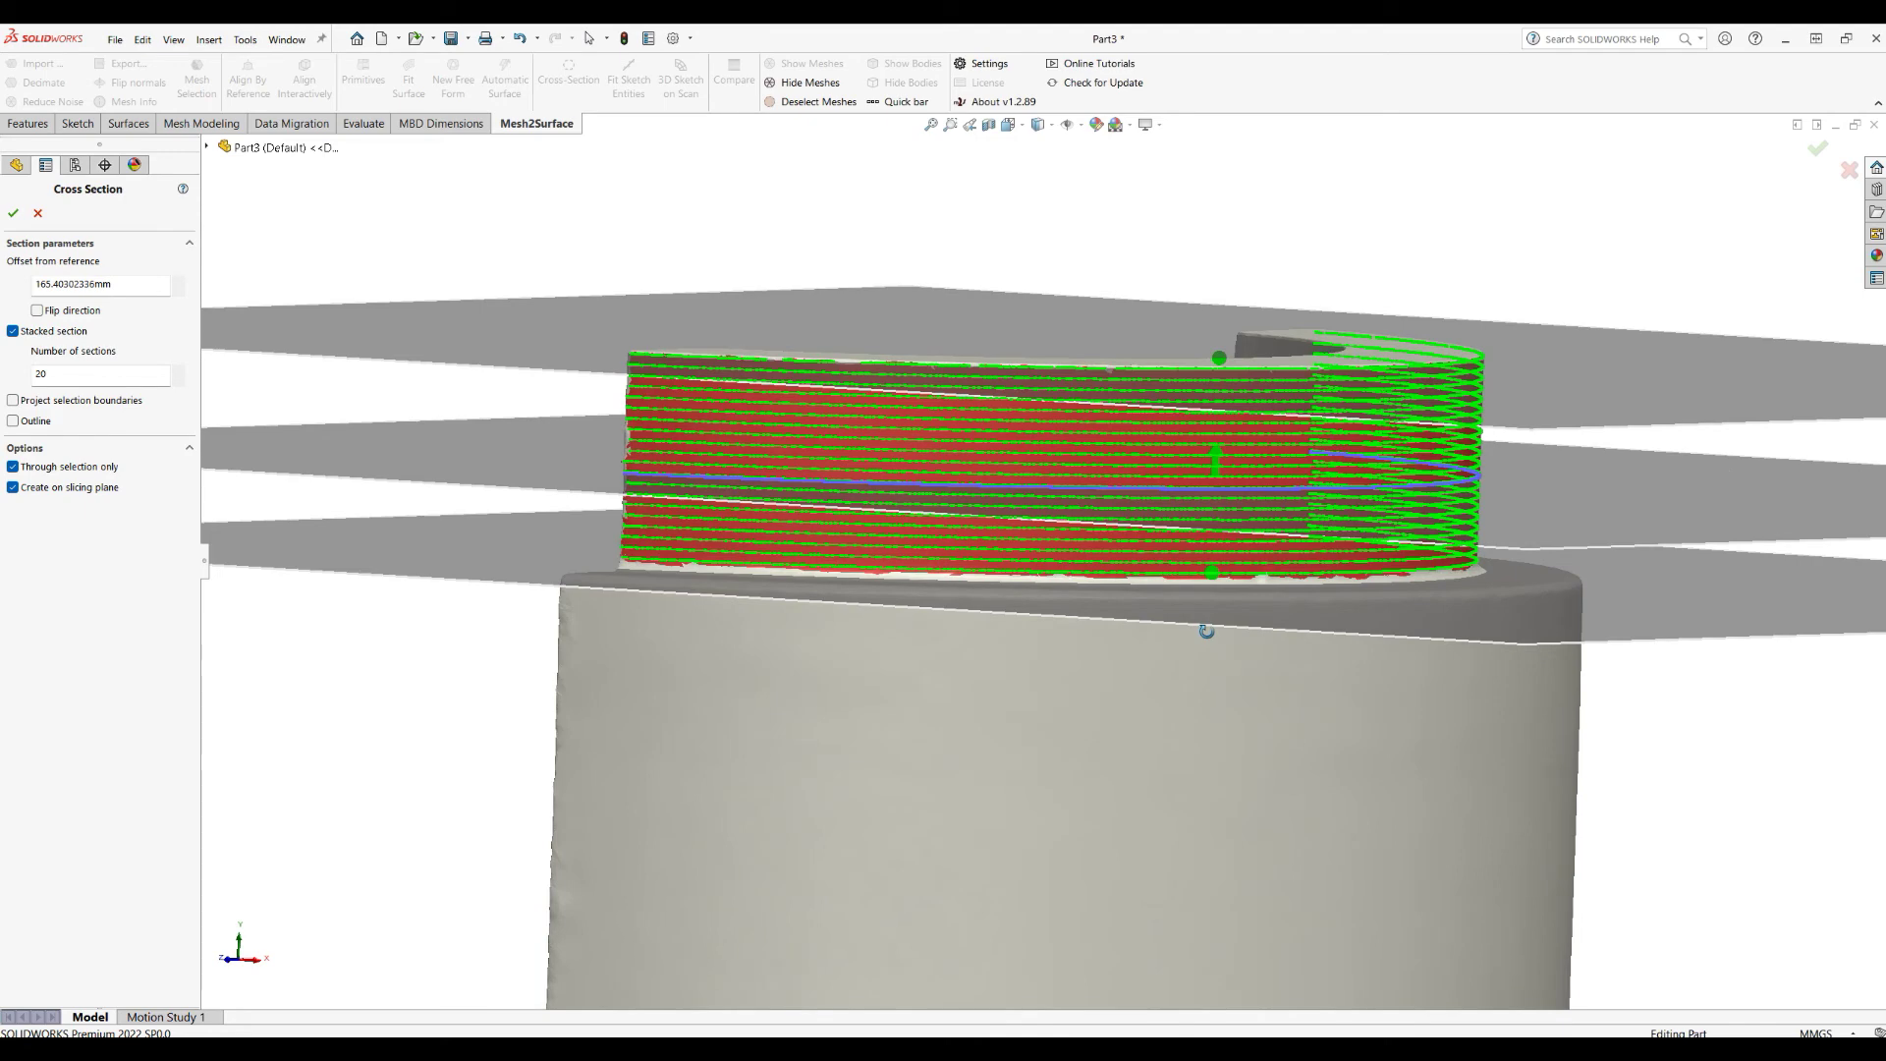
mouse_move(1219, 359)
left_mouse_down()
mouse_move(1221, 289)
mouse_move(1220, 368)
left_mouse_up()
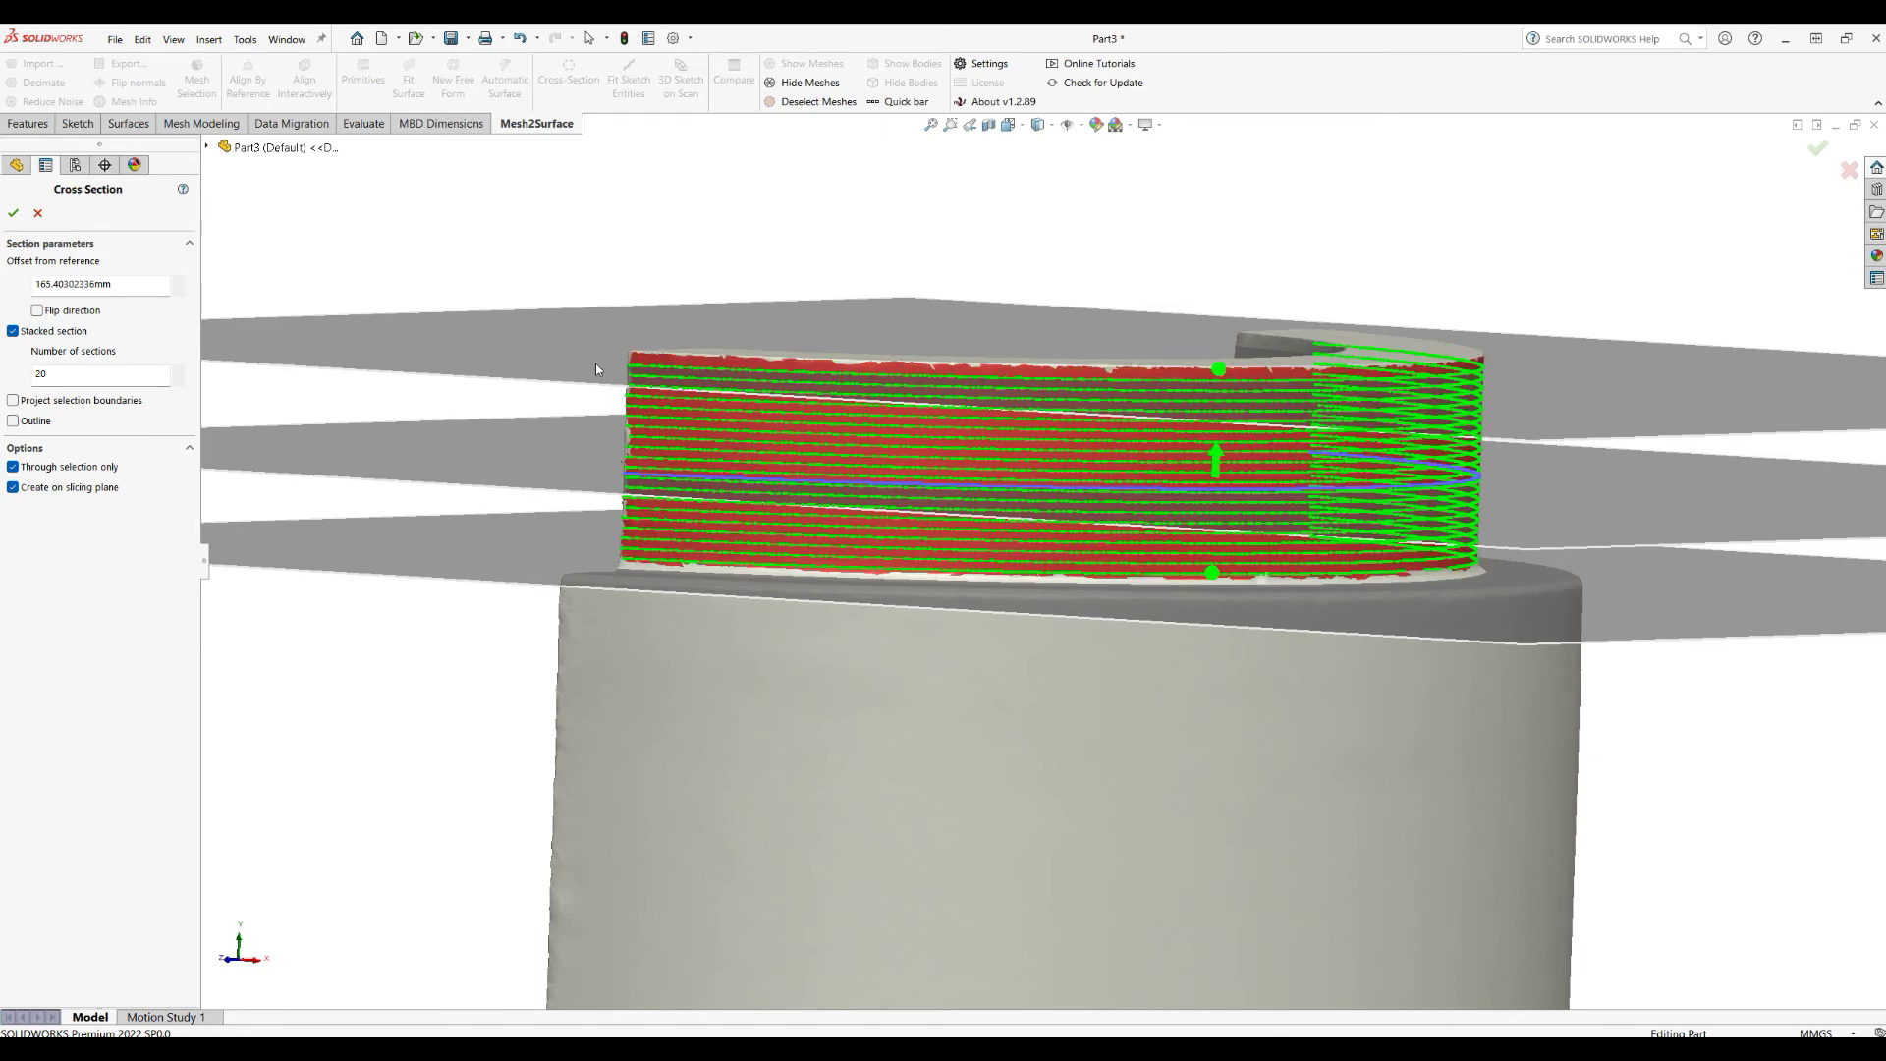
left_click_drag(551, 554, 555, 539)
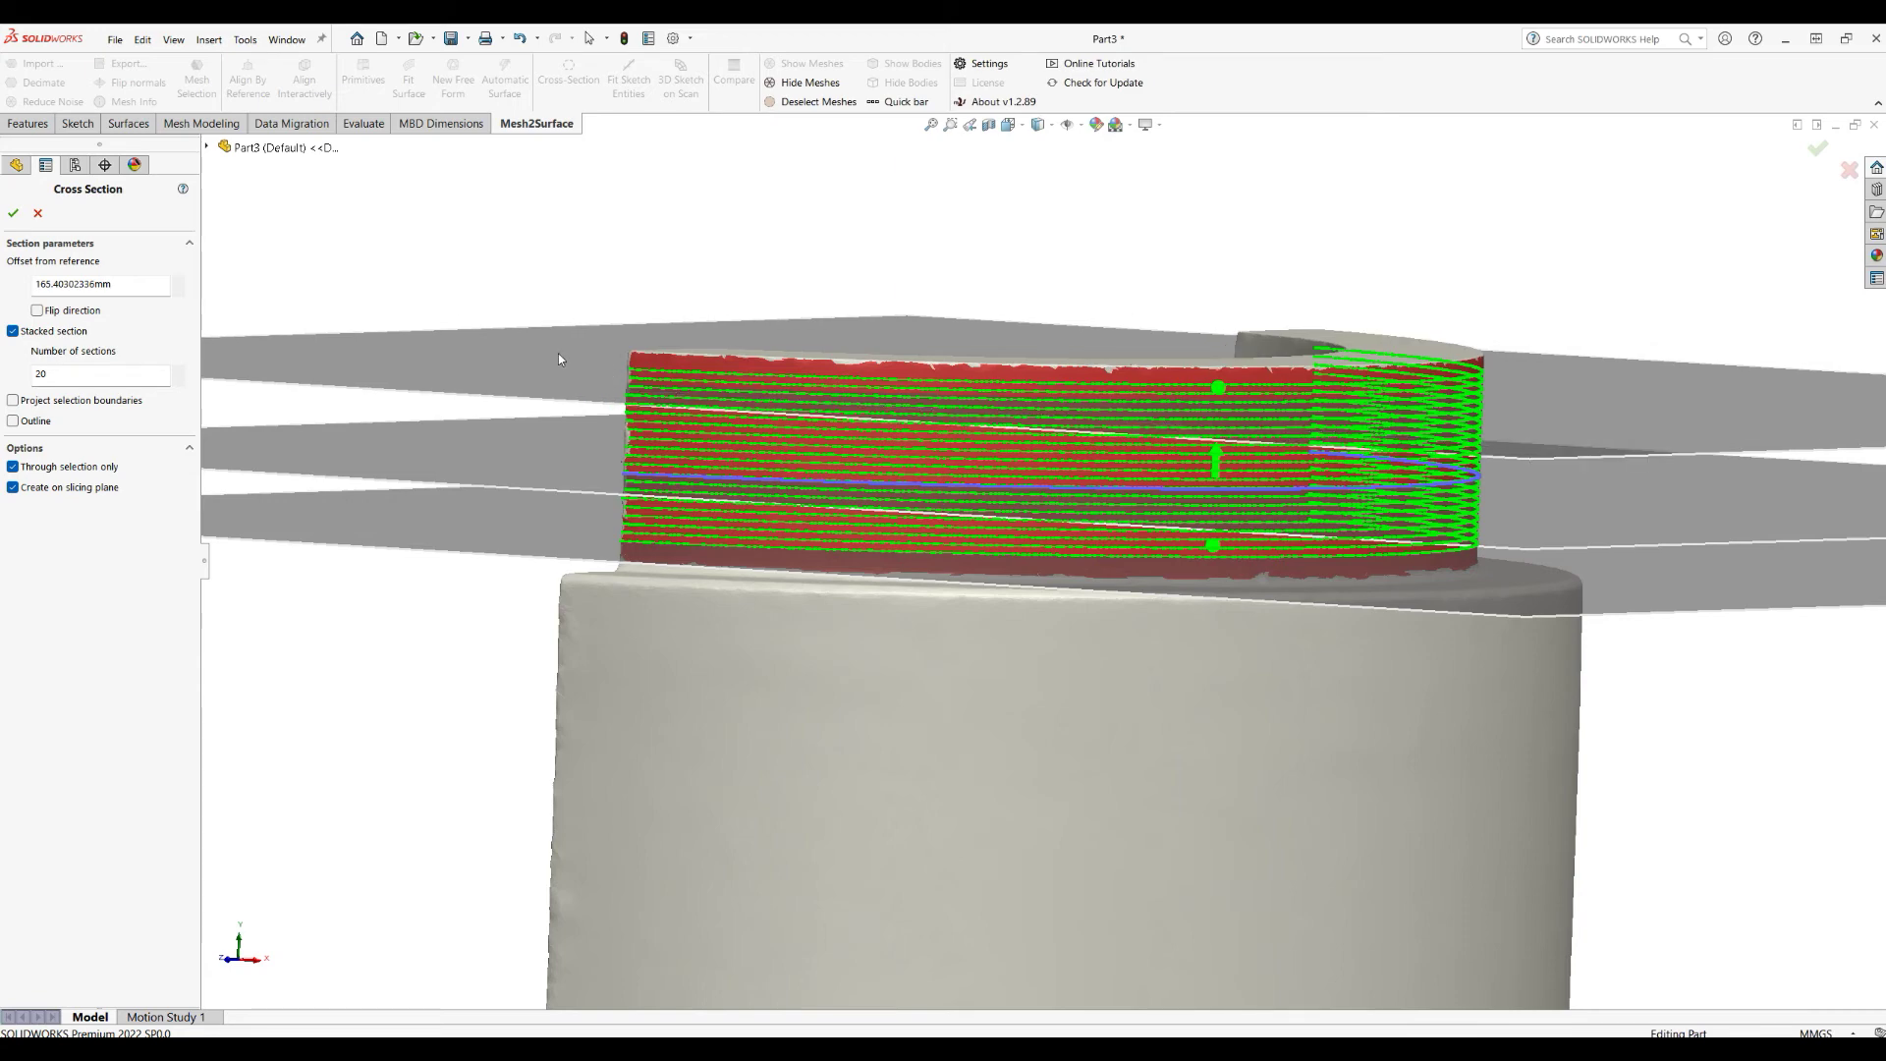
left_click_drag(557, 352, 575, 401)
middle_click_drag(1095, 534, 1044, 488)
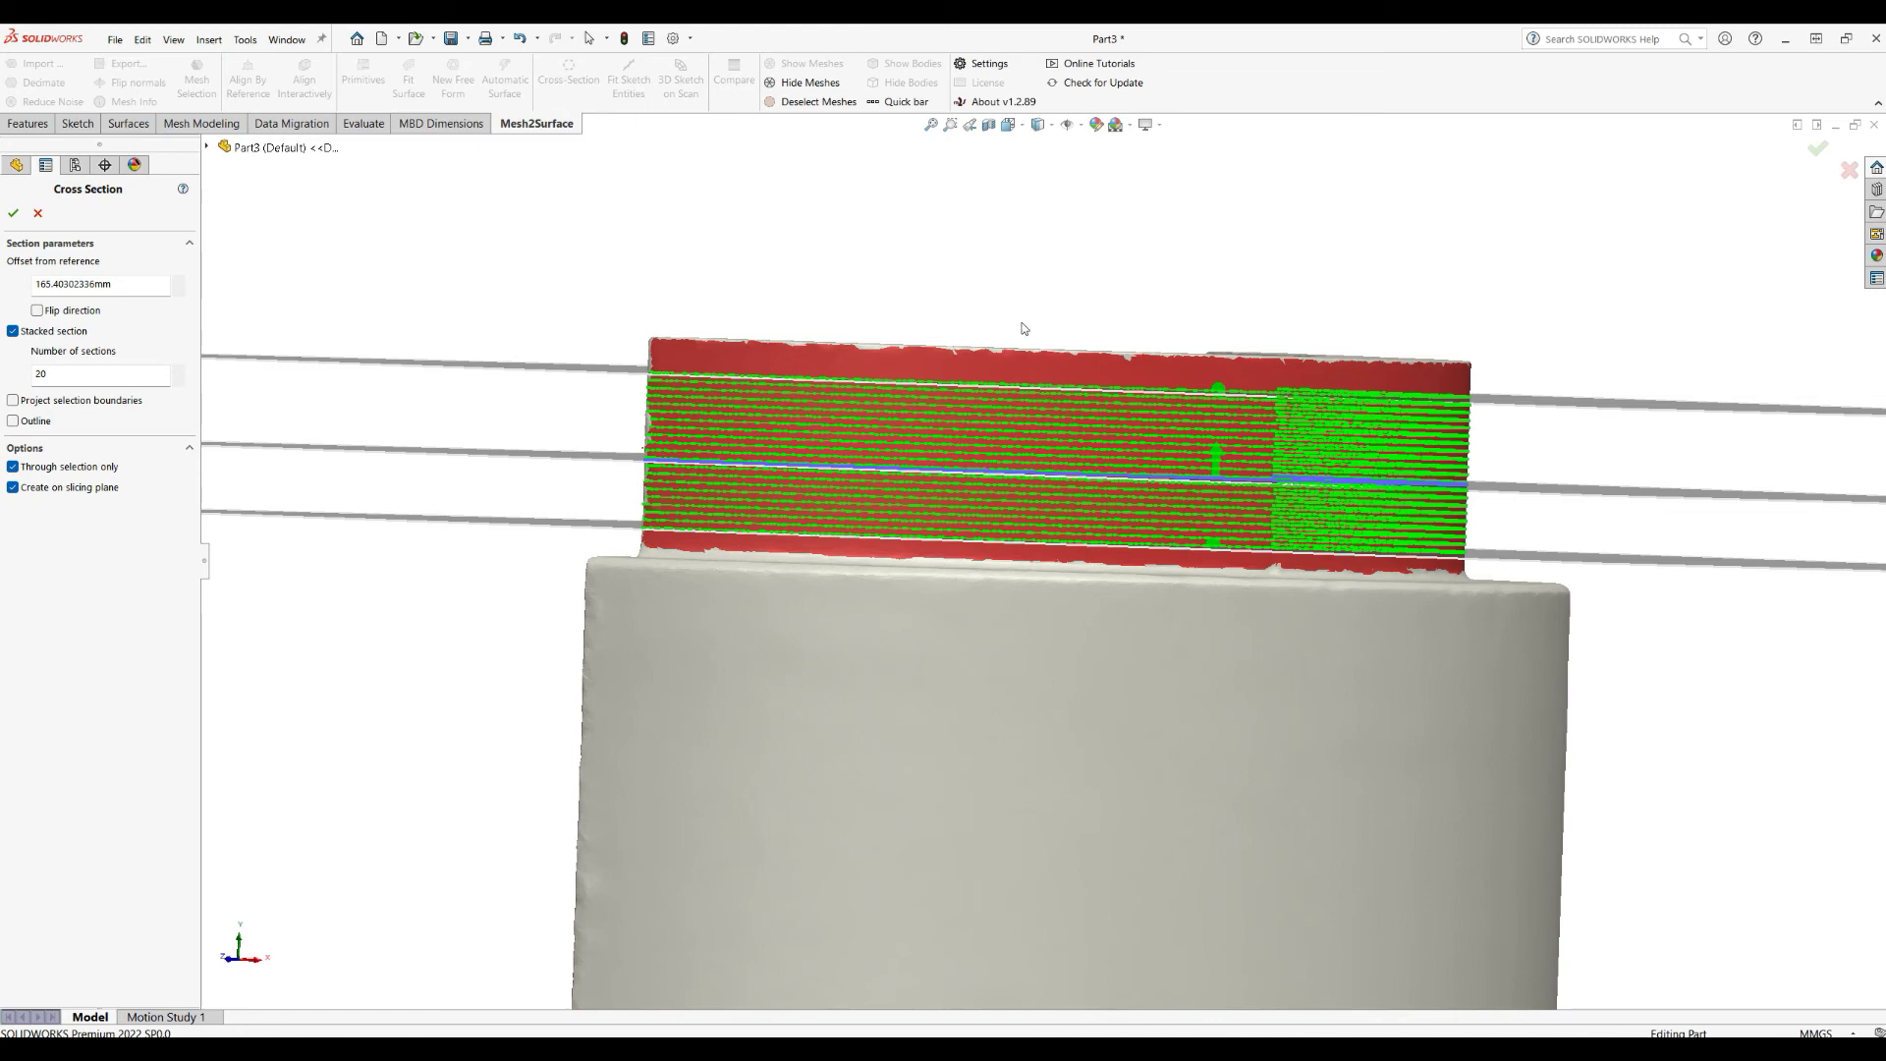
scroll(1022, 328, "down", 4)
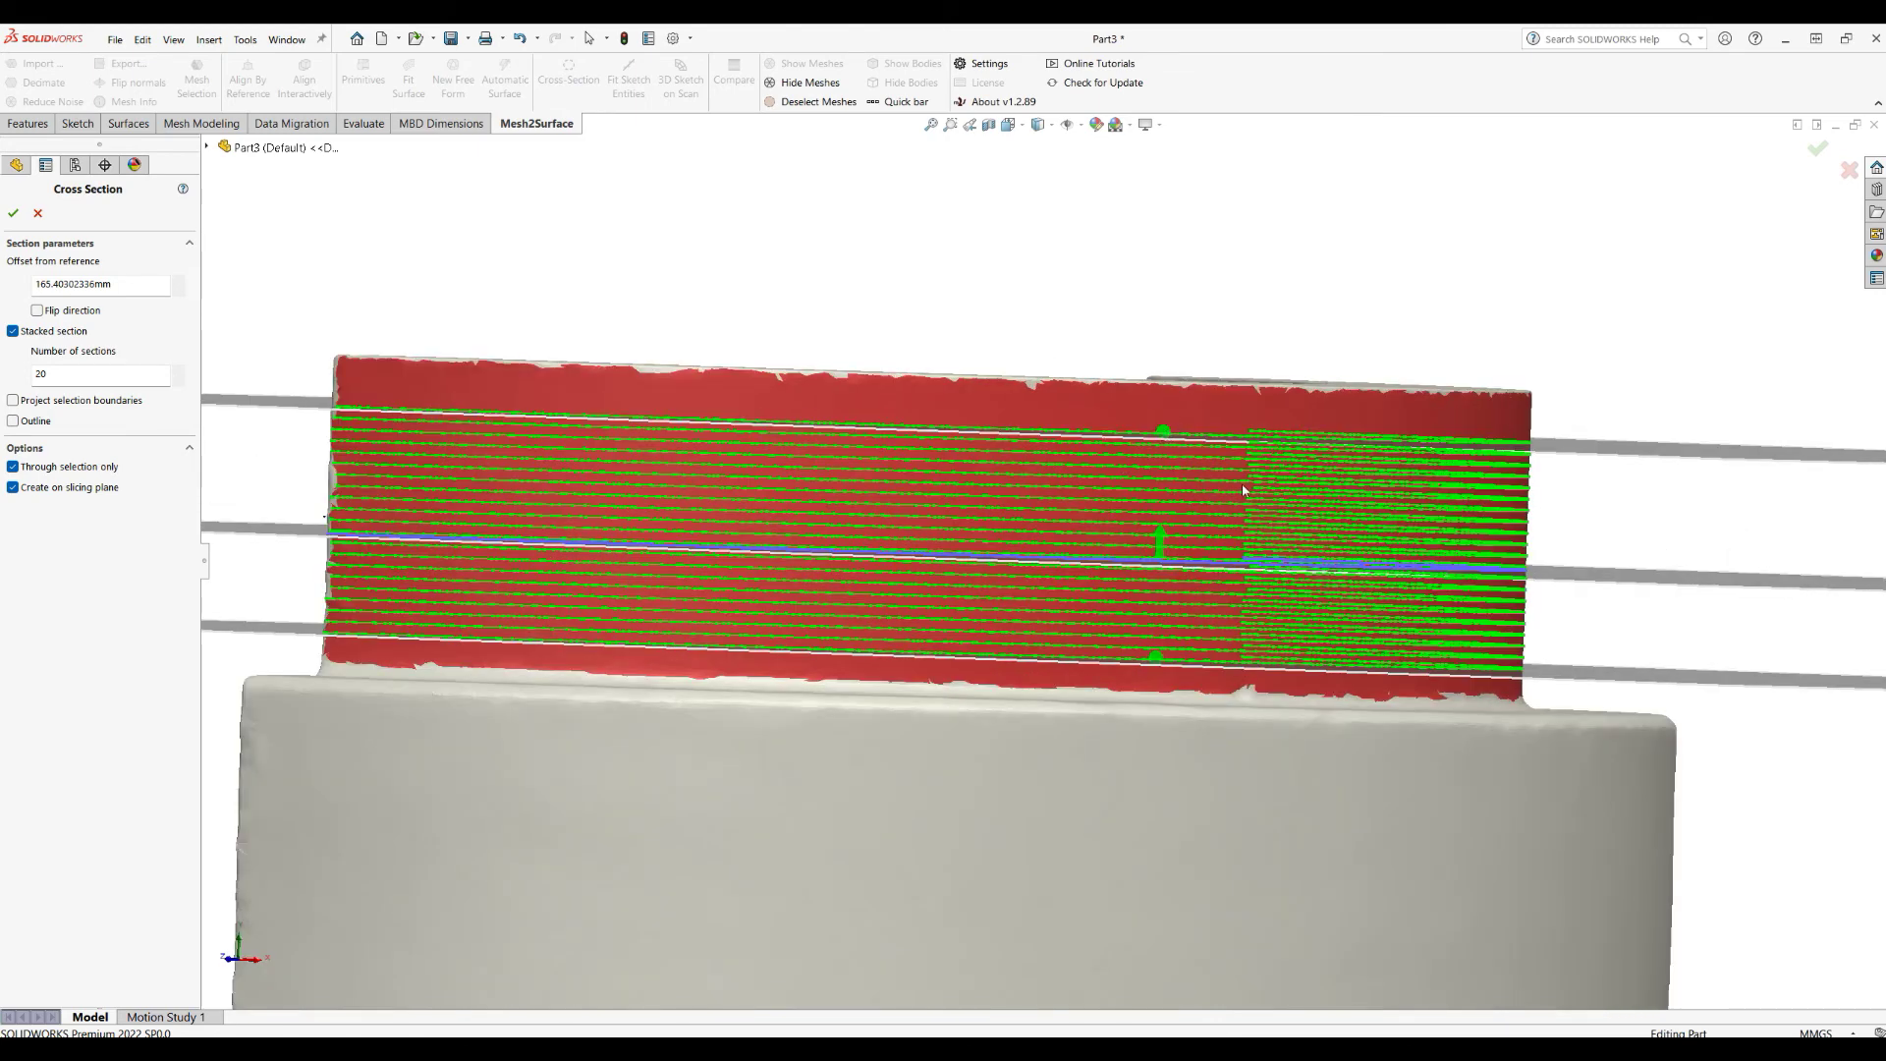
left_click(13, 212)
scroll(1171, 379, "up", 3)
middle_click_drag(1052, 599, 1194, 611)
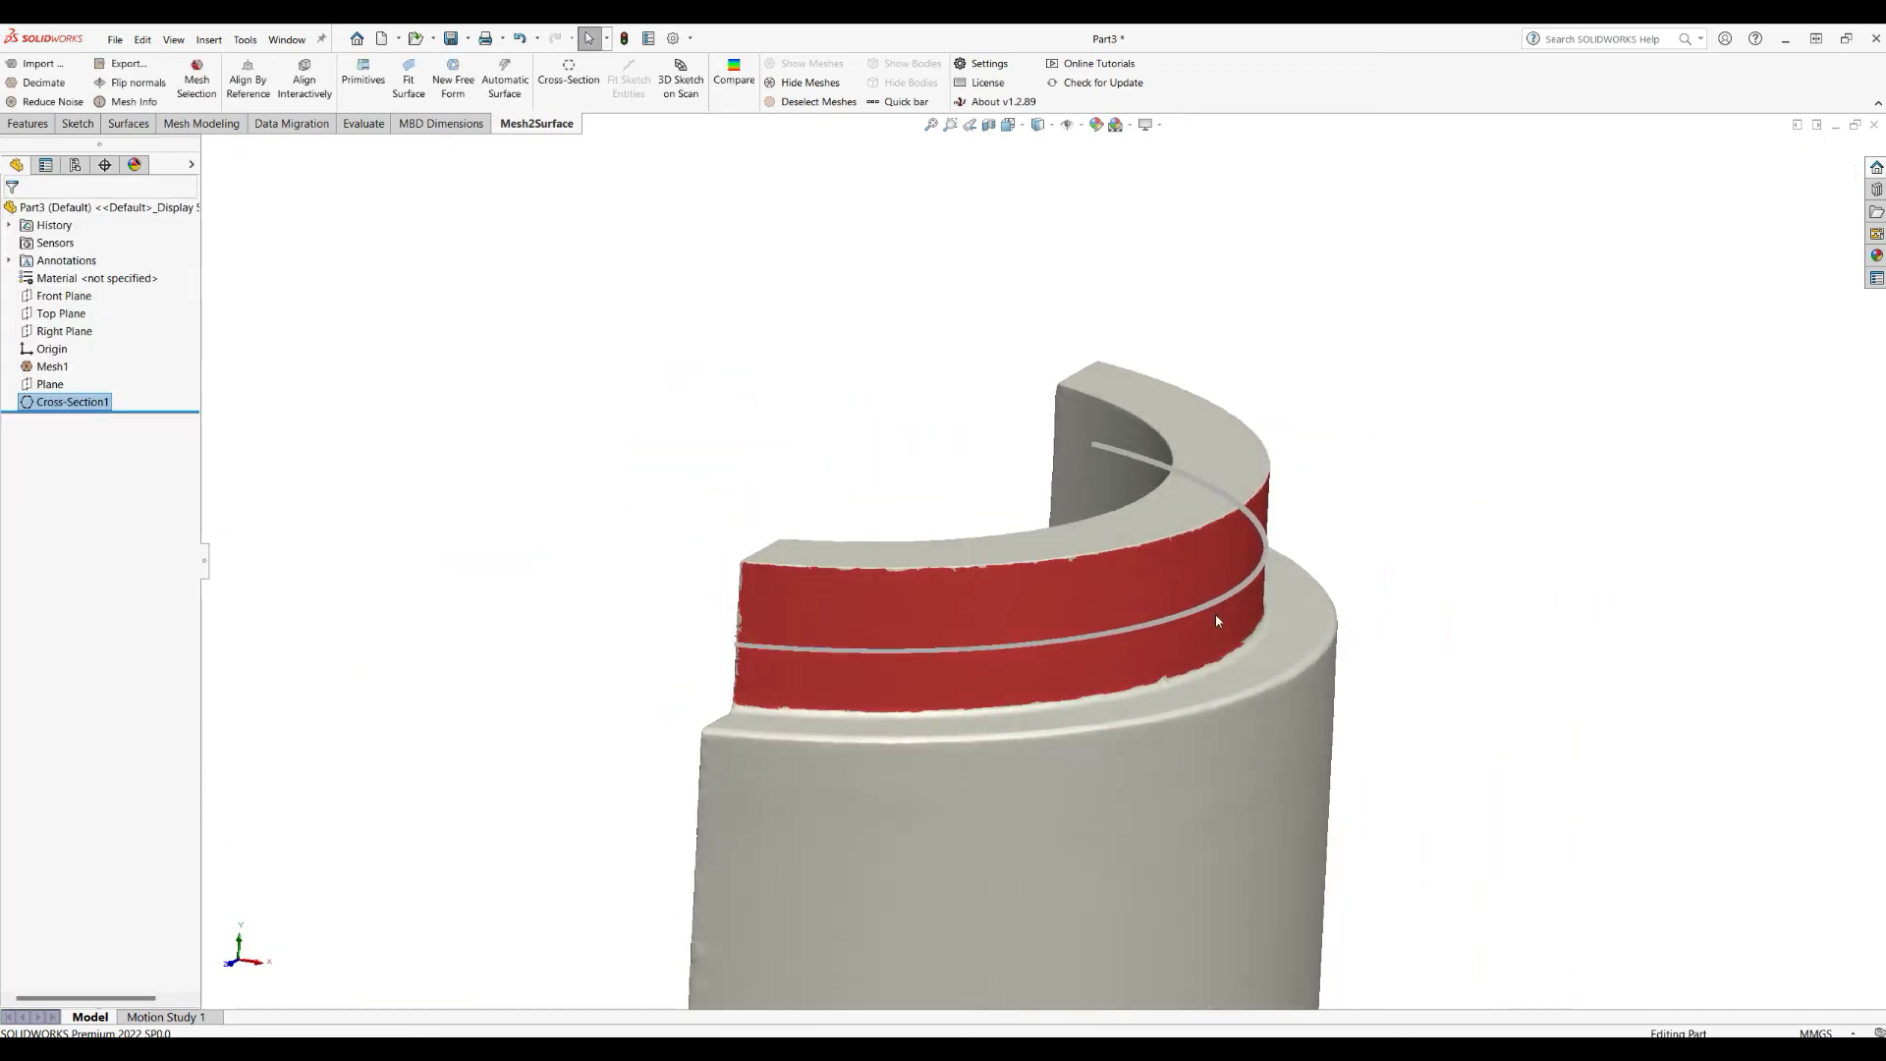
Hide the whole mesh and open a sketch on the cross section's plane
right_click(44, 368)
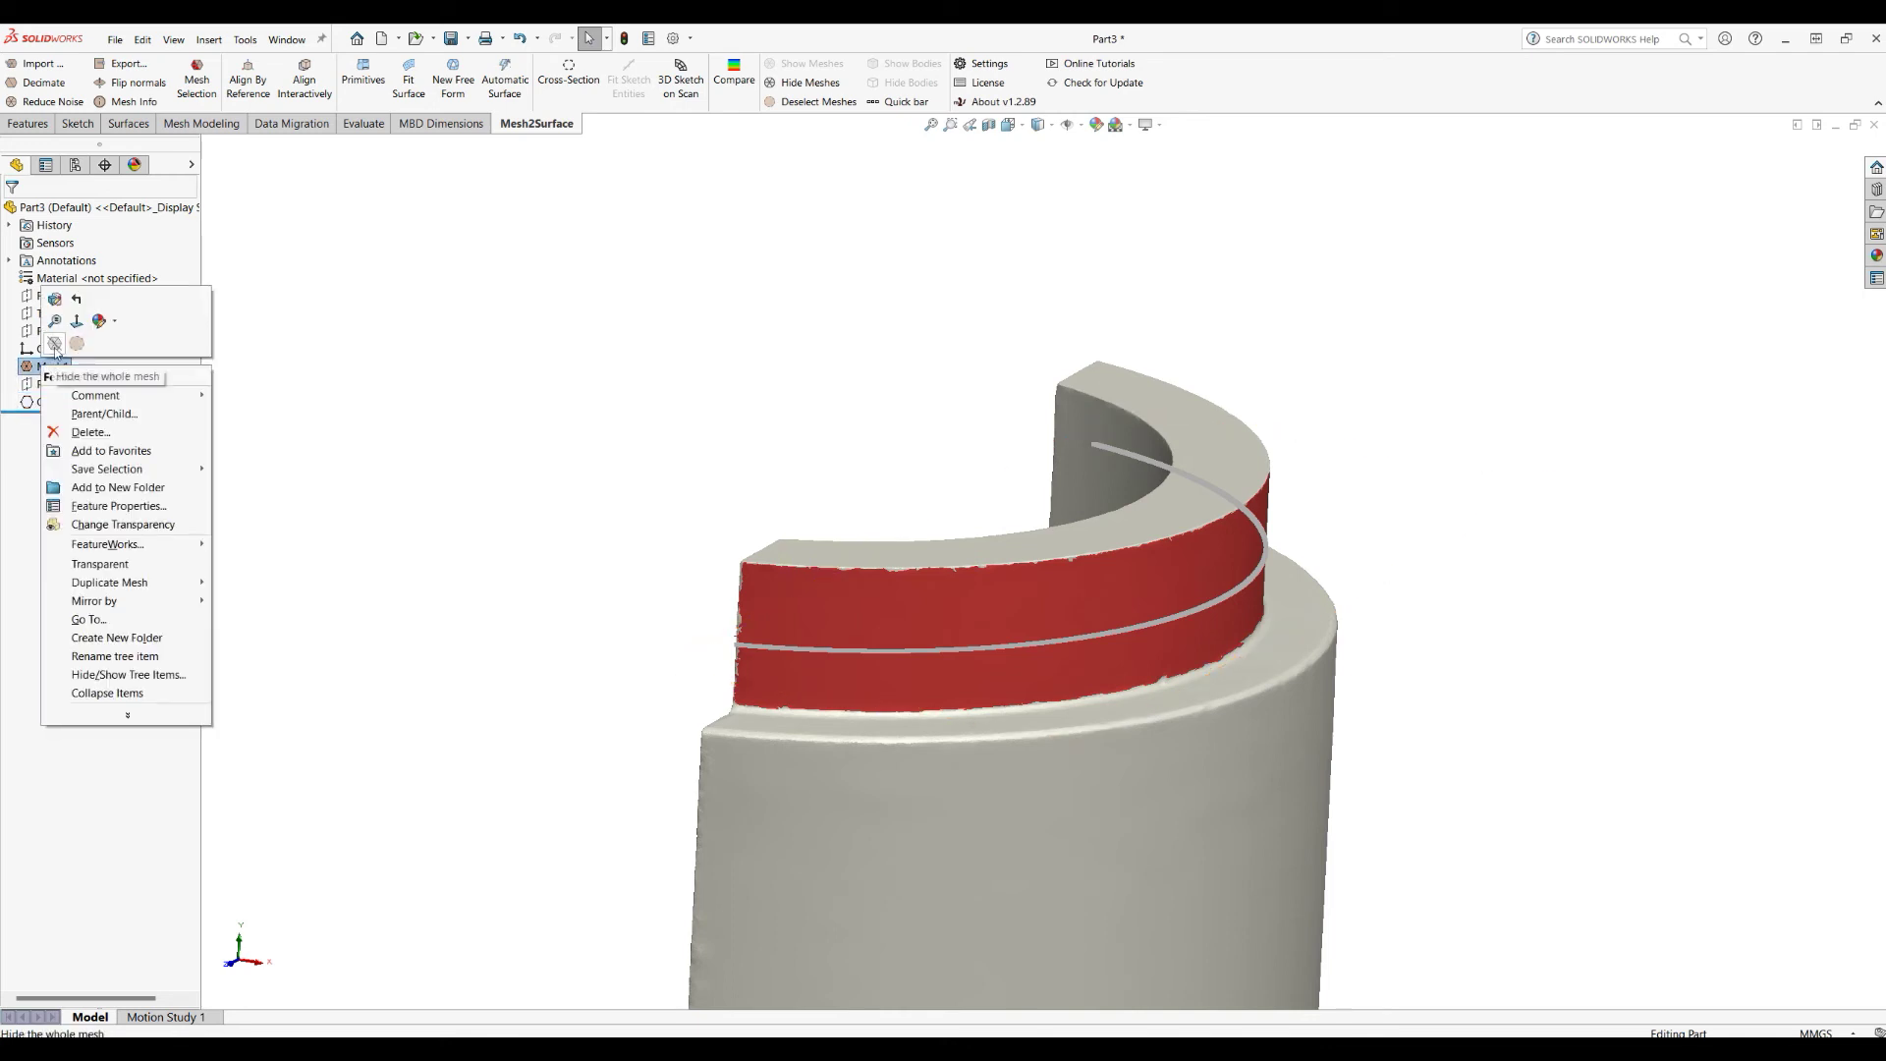
left_click(56, 349)
right_click(48, 384)
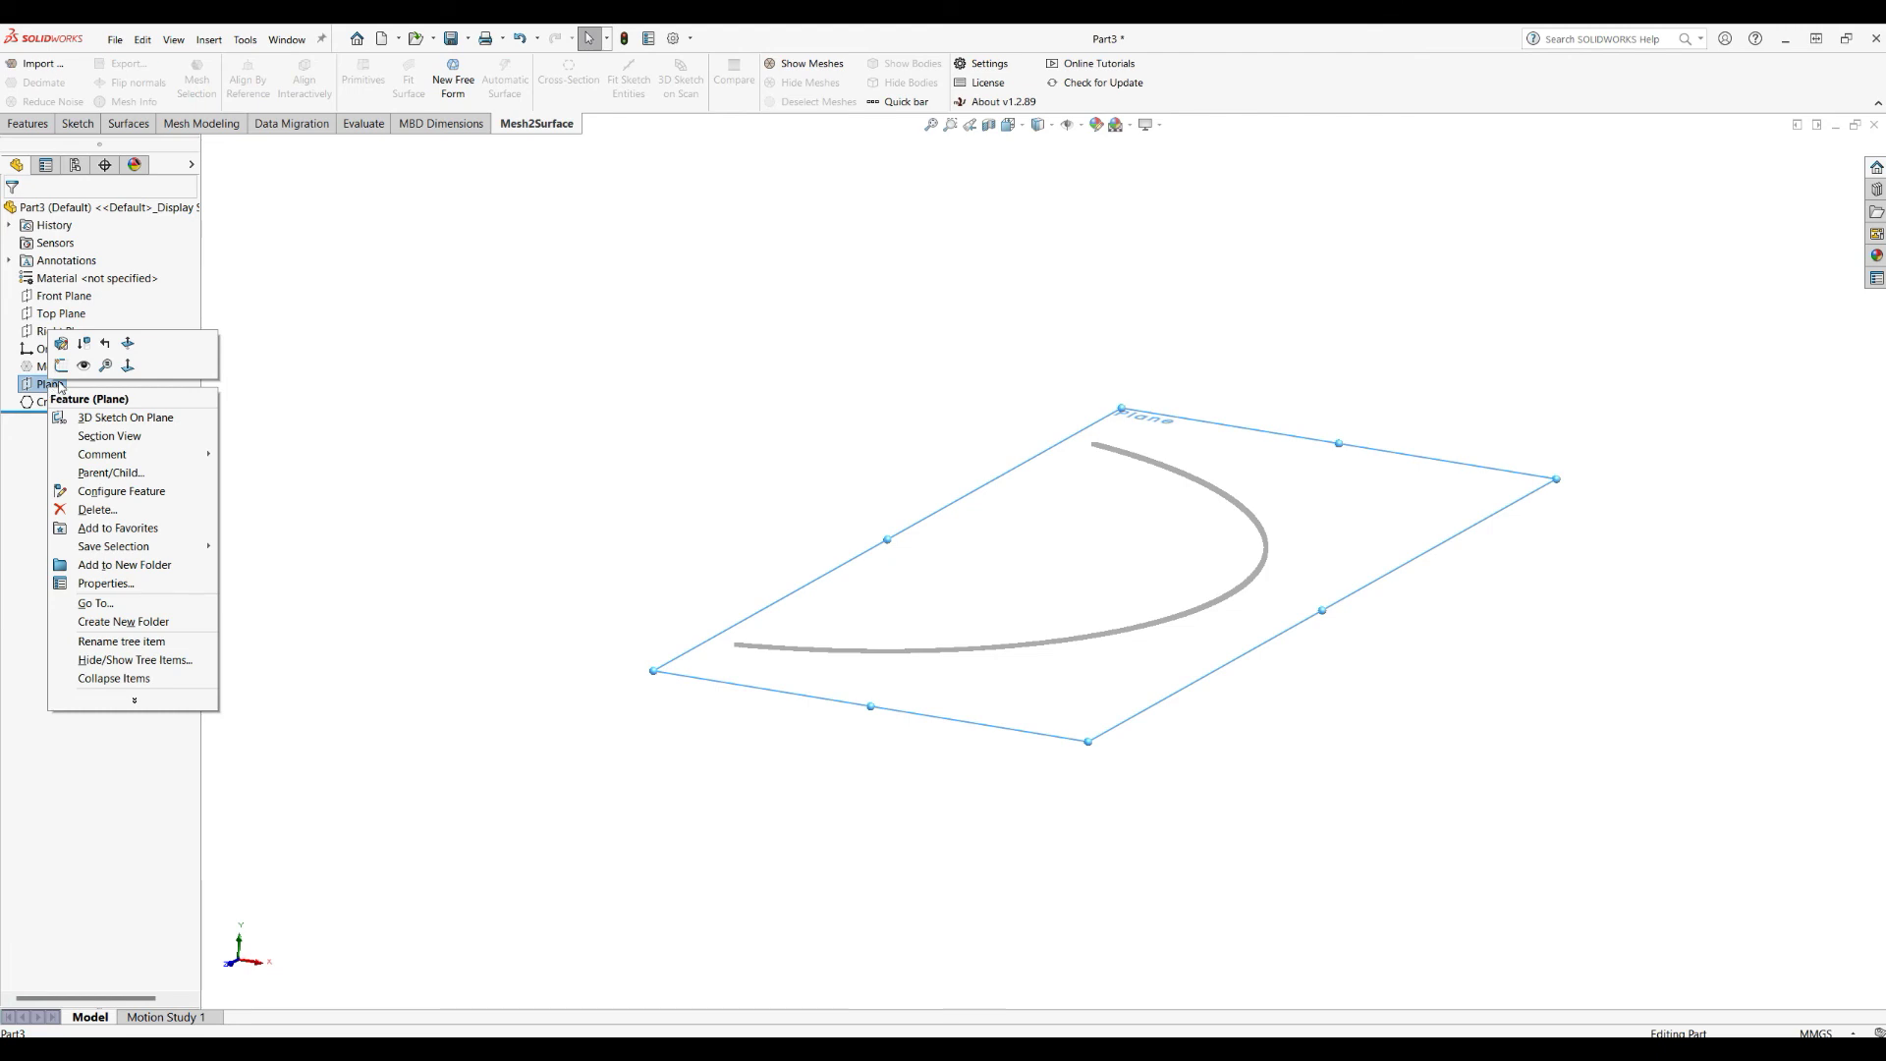
left_click(60, 367)
Examine how closely the stacked section curves overlap along the collar's arc
scroll(960, 211, "down", 4)
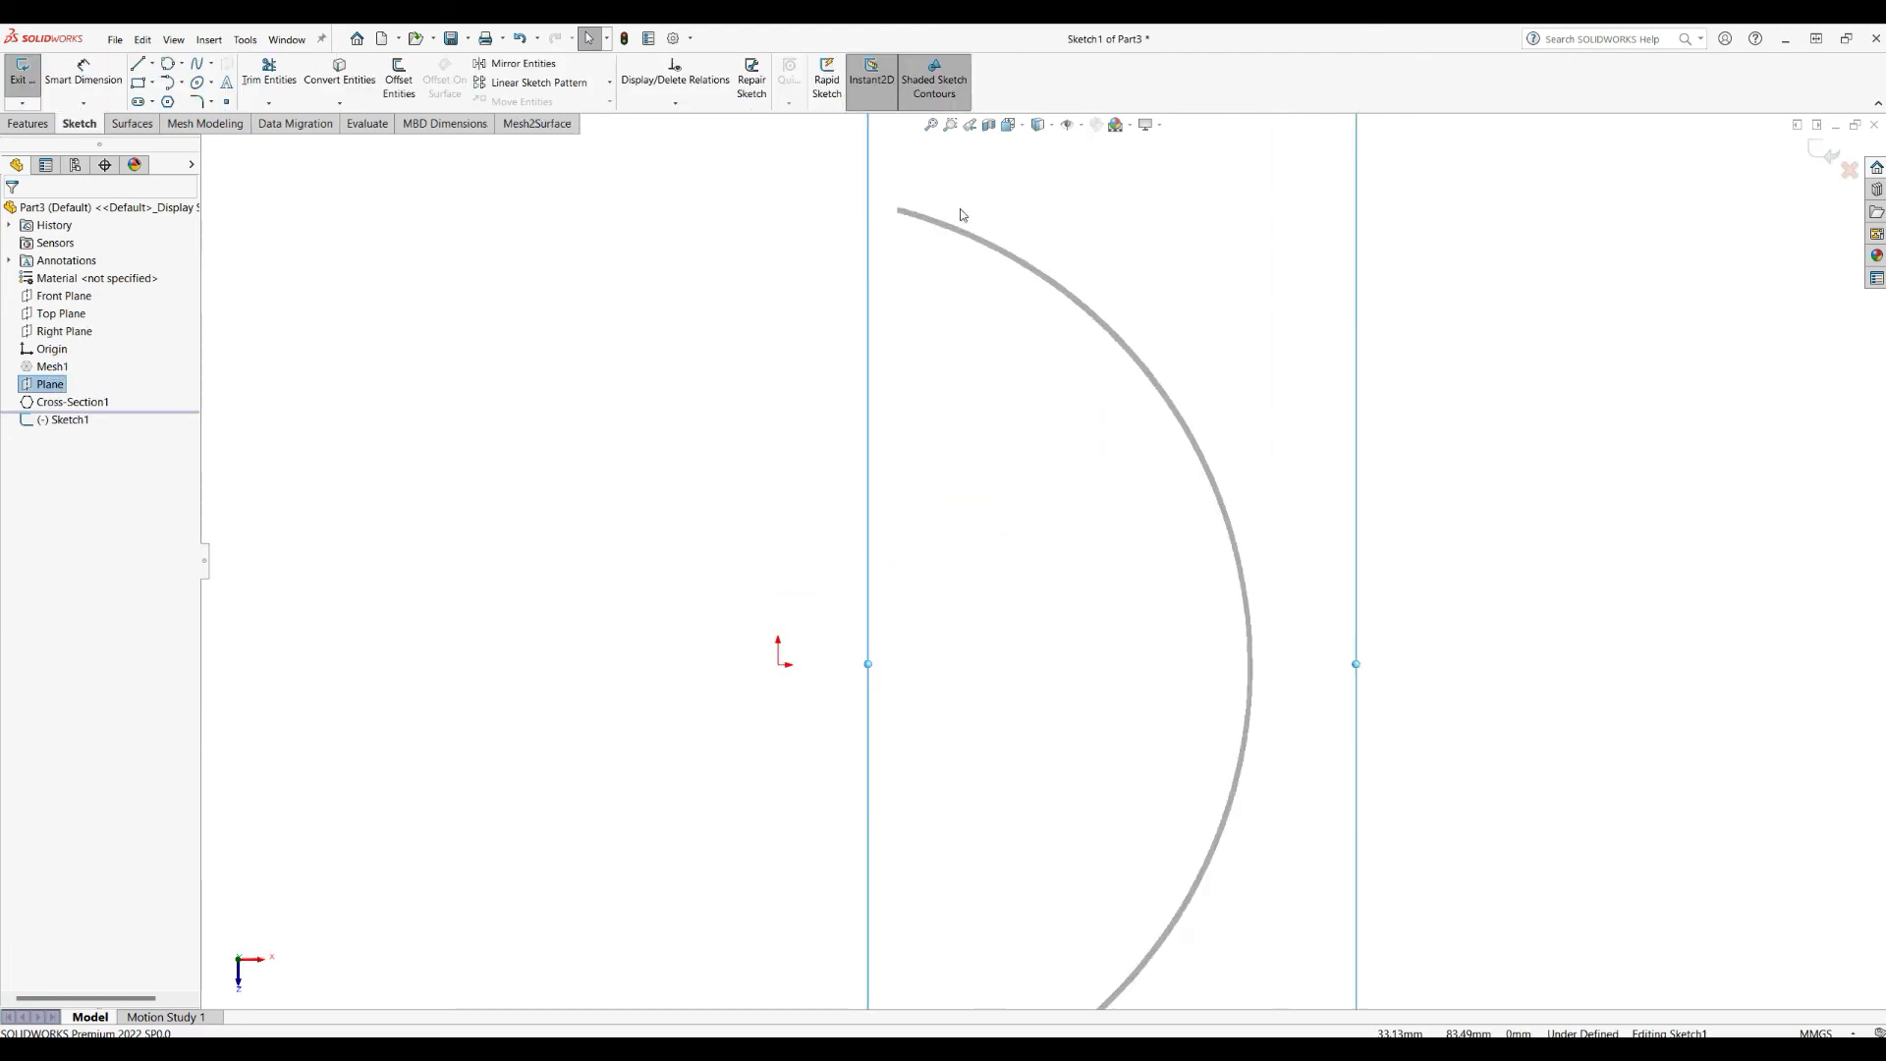
scroll(997, 337, "down", 6)
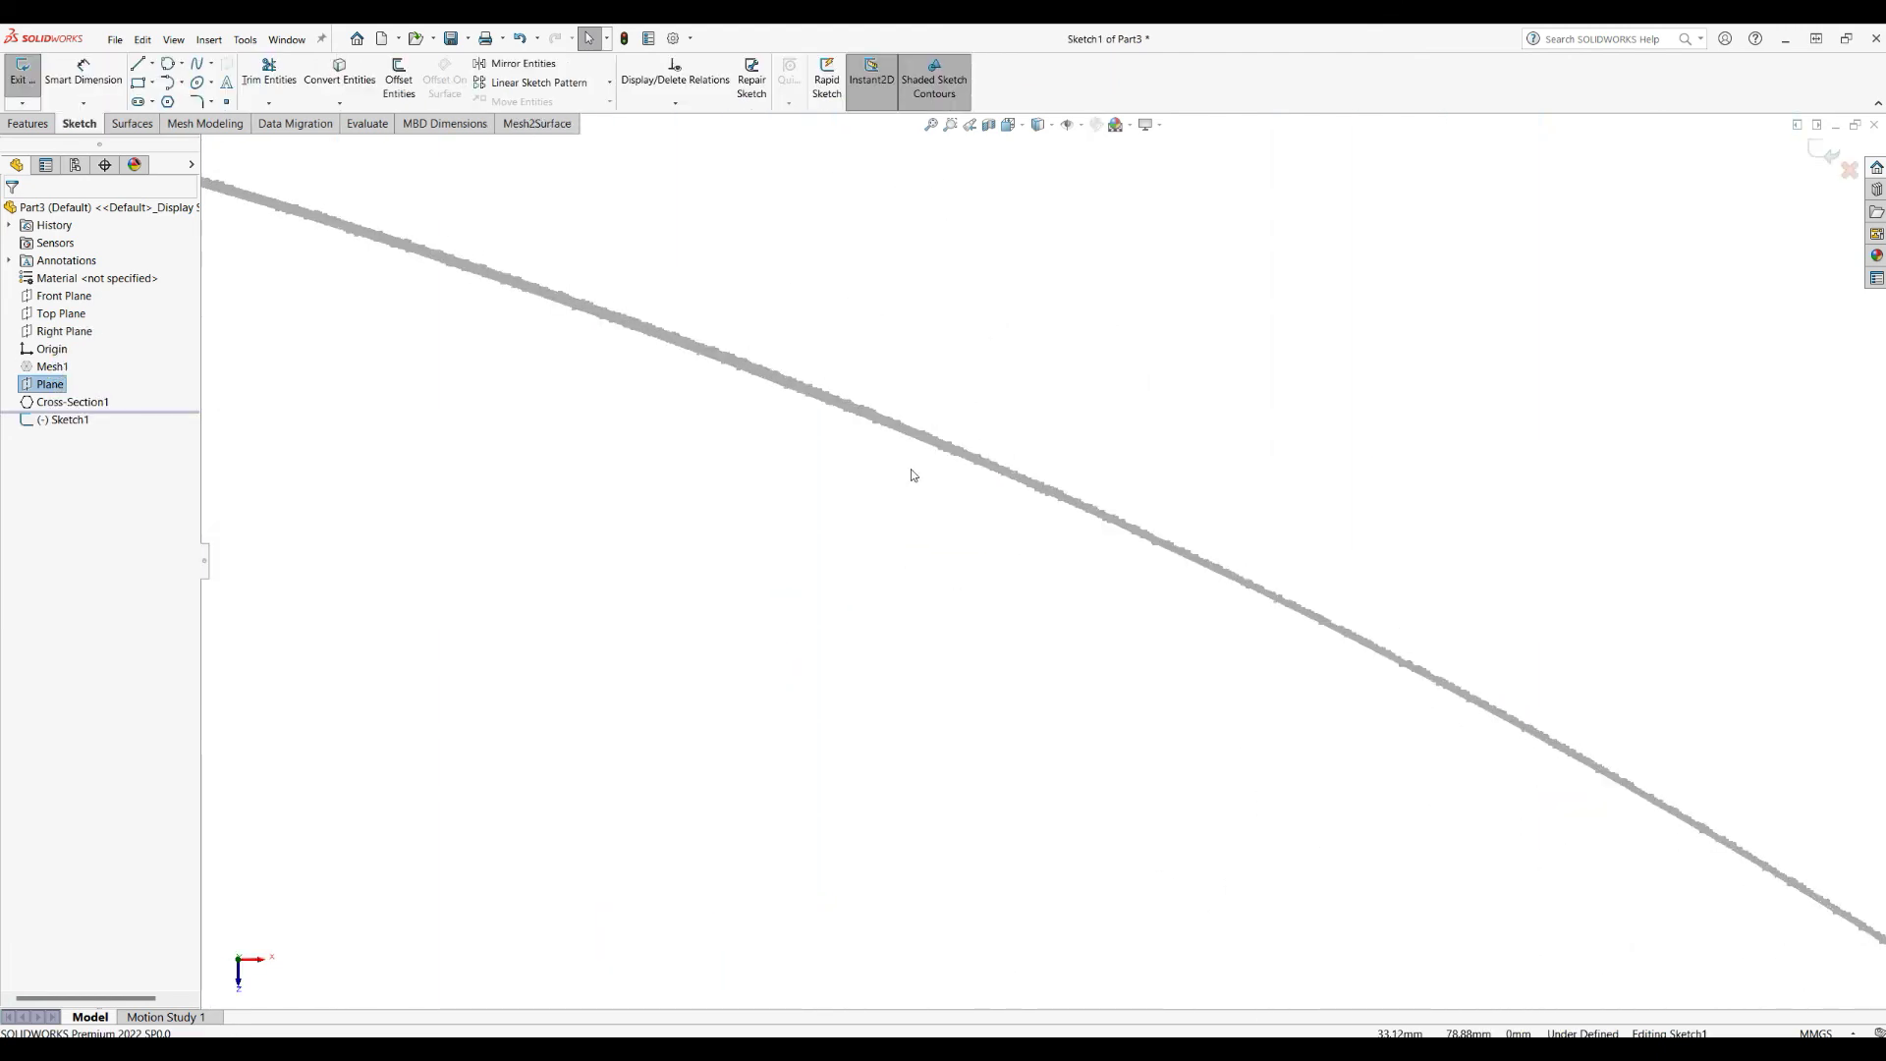
scroll(985, 463, "down", 2)
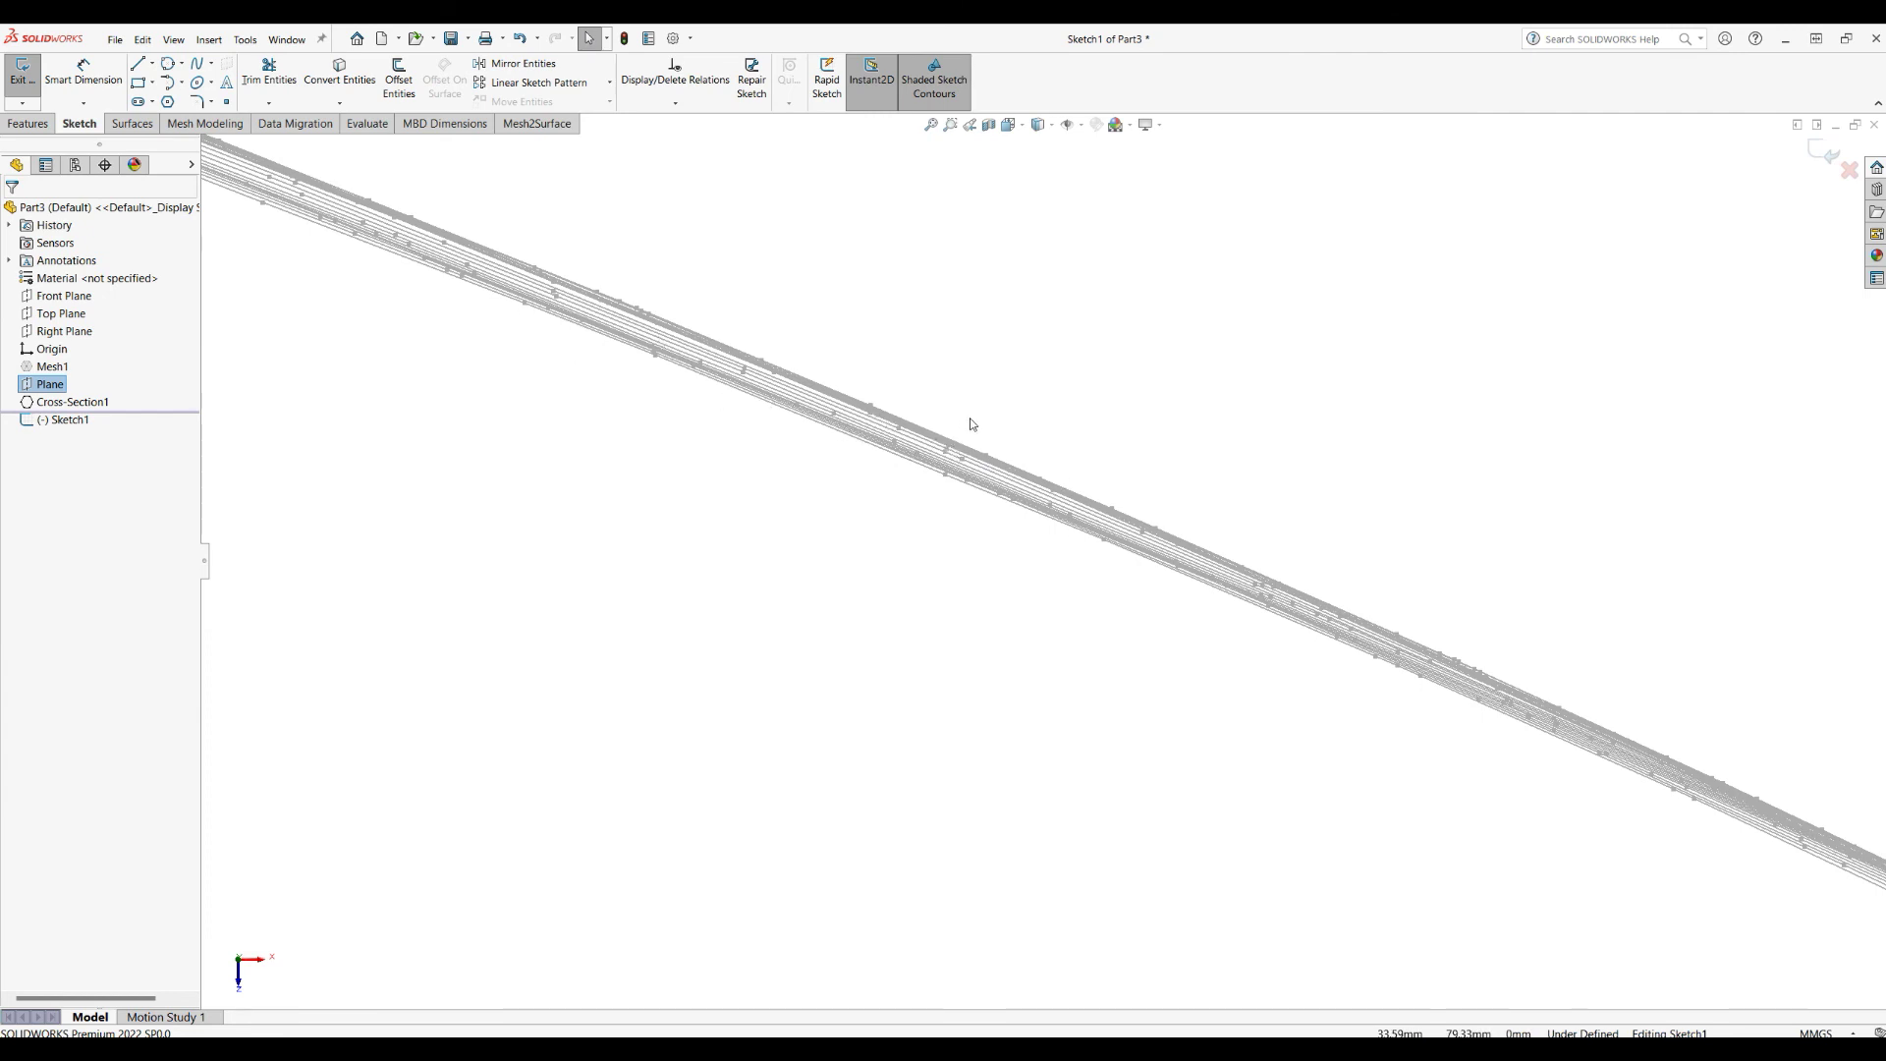
scroll(972, 424, "up", 2)
scroll(970, 424, "up", 5)
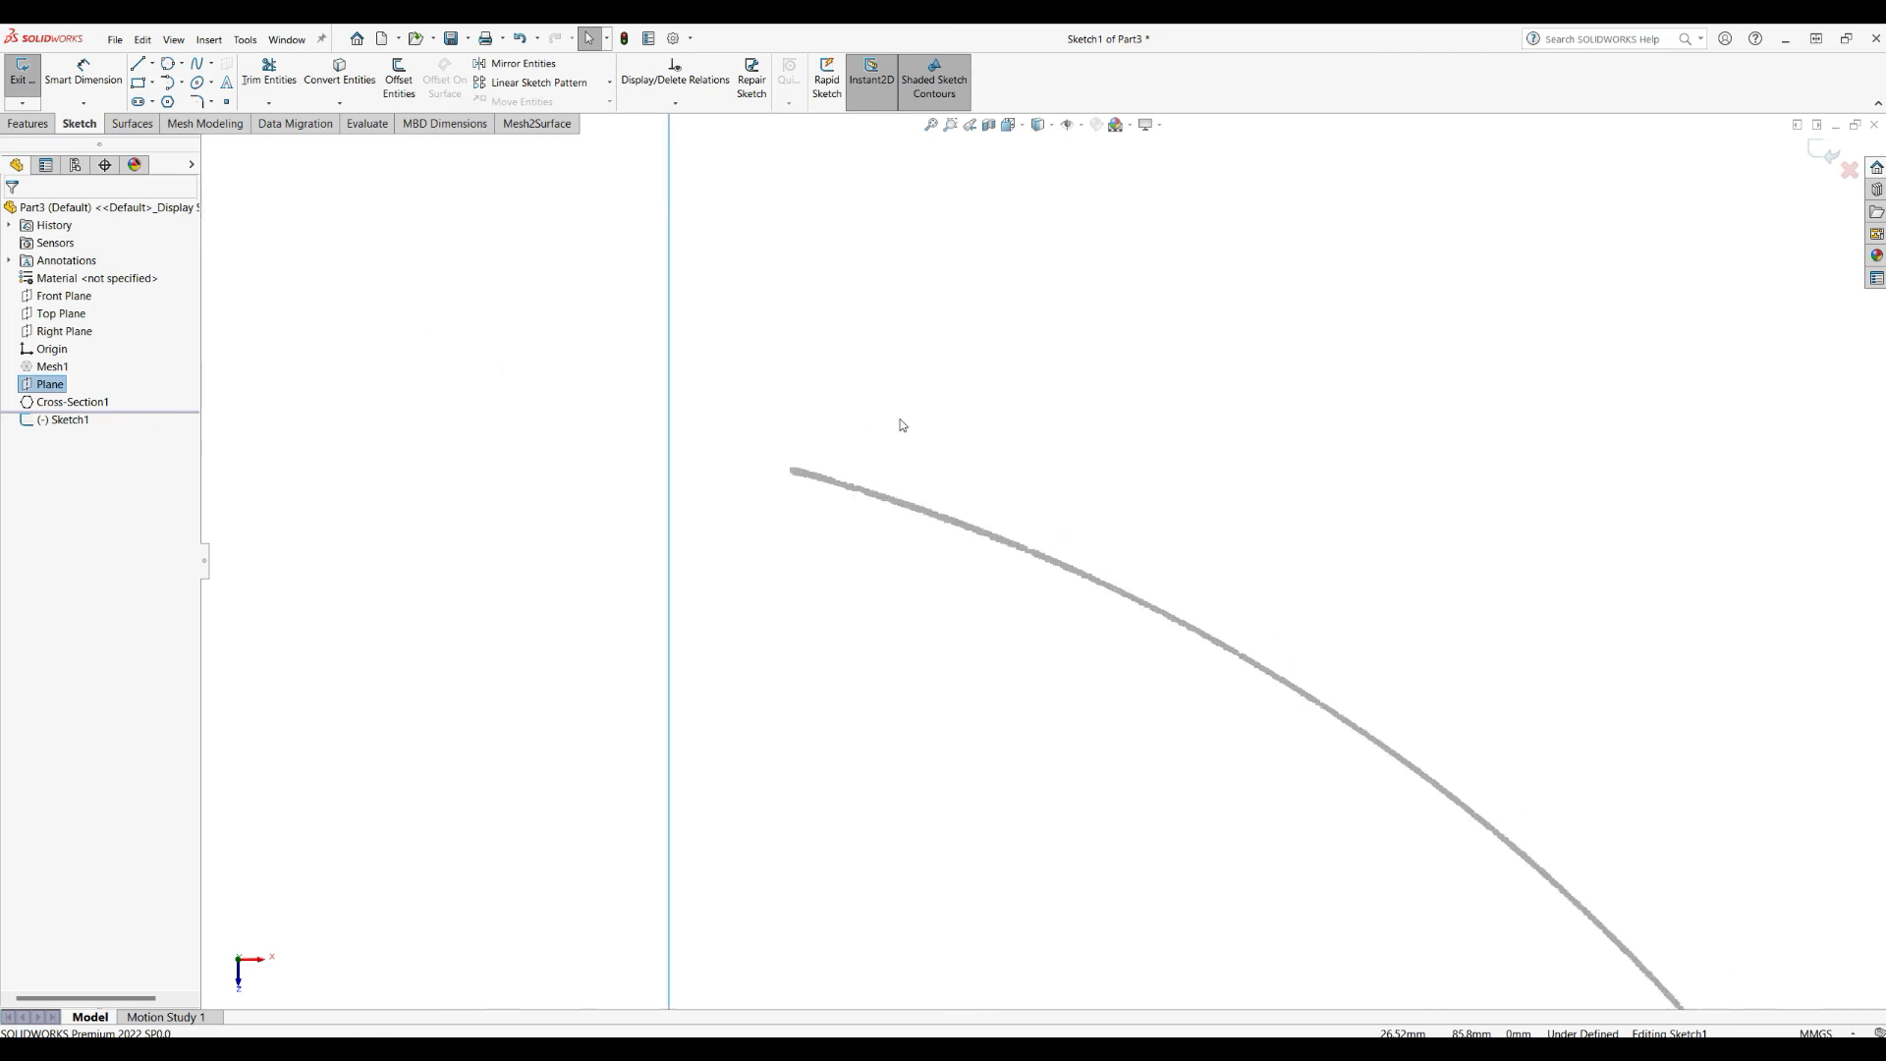
scroll(1065, 622, "up", 5)
scroll(1057, 555, "down", 1)
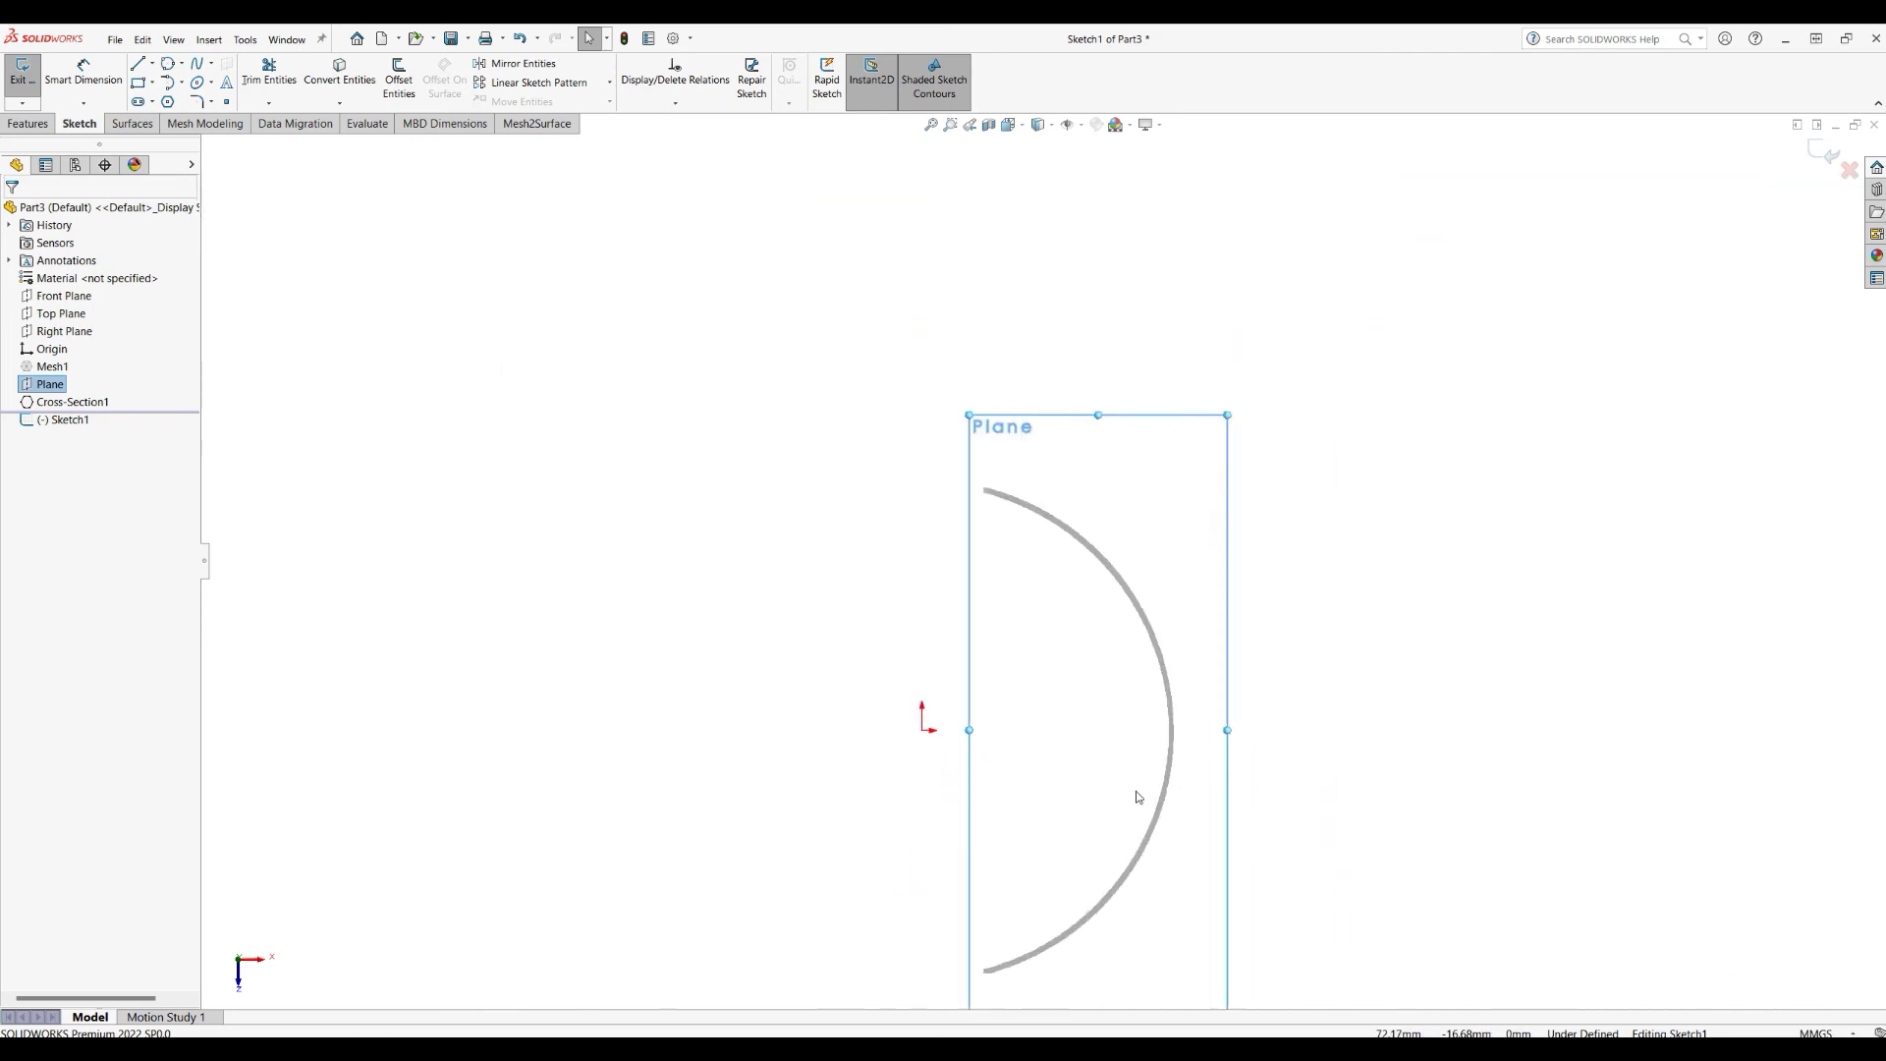